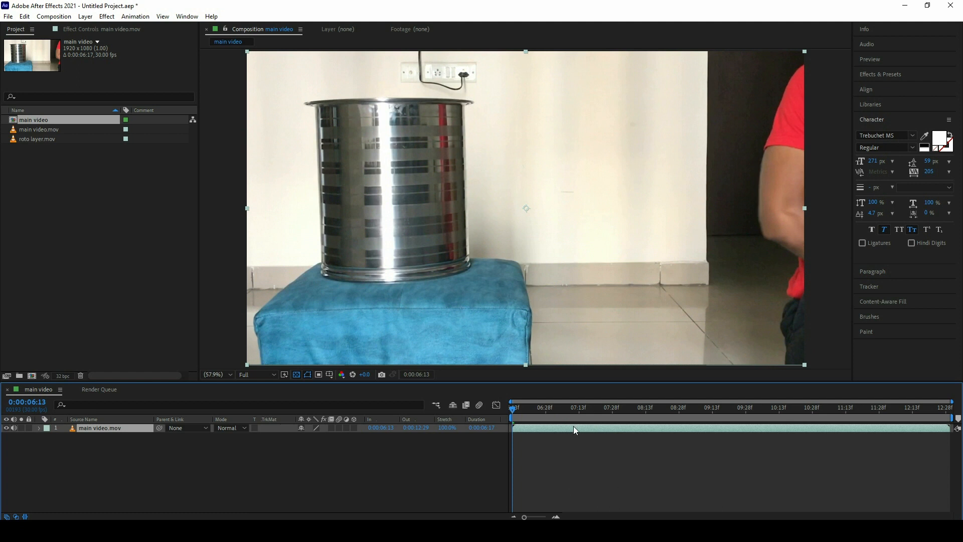
Step: Move the playhead to 0:00:07:28, where the hand rests on the can, and duplicate the main video layer
{"action": "left_click_drag", "start_coordinate": [571, 413], "coordinate": [610, 416]}
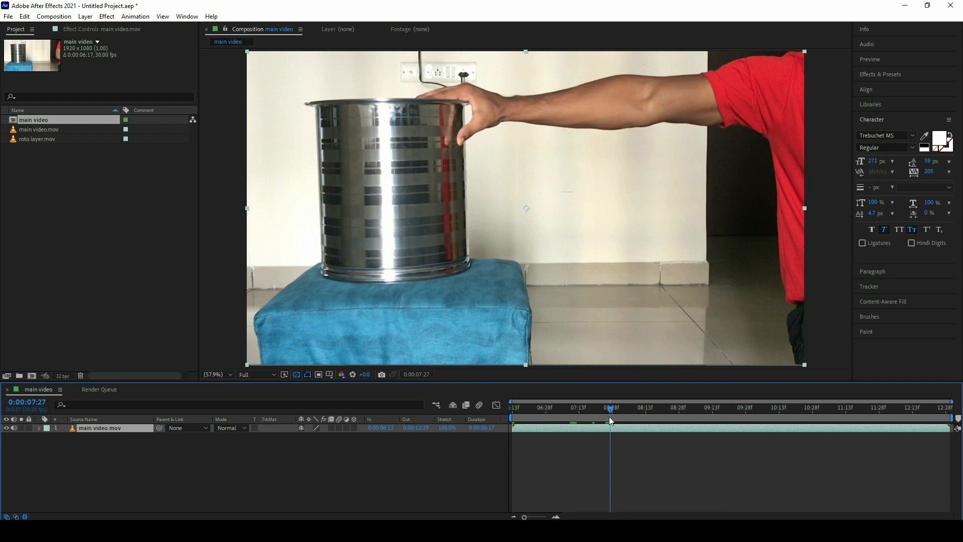
{"action": "mouse_move", "coordinate": [610, 416]}
{"action": "left_mouse_down"}
{"action": "mouse_move", "coordinate": [597, 412]}
{"action": "mouse_move", "coordinate": [612, 415]}
{"action": "left_mouse_up"}
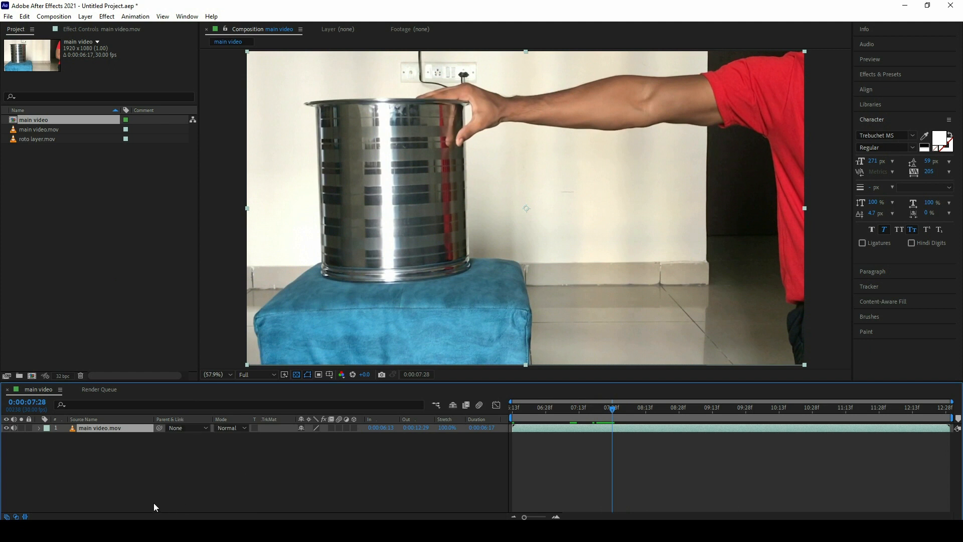
{"action": "left_click", "coordinate": [25, 17]}
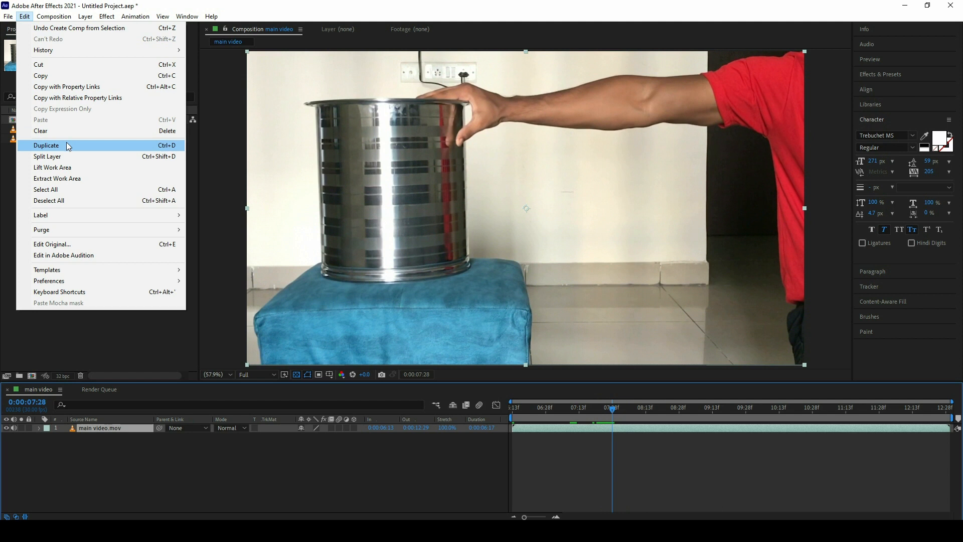
{"action": "left_click", "coordinate": [67, 145]}
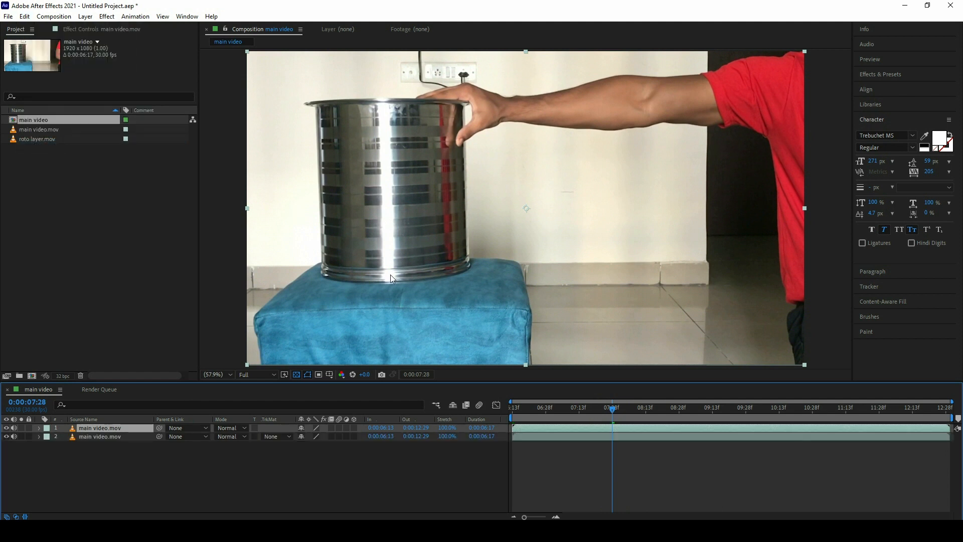
Step: Split the duplicated video layer at 0:00:07:28 and delete the part before the cut
{"action": "left_click", "coordinate": [24, 17]}
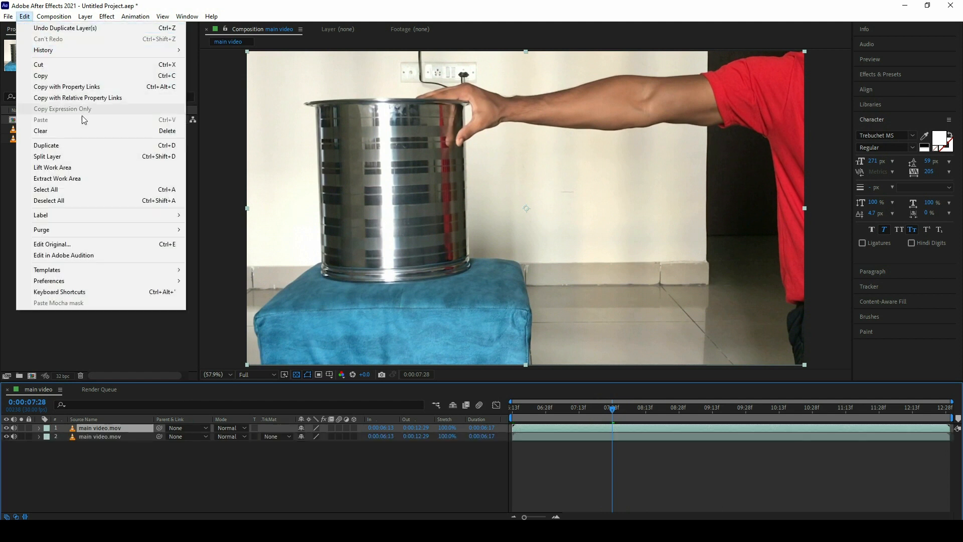
{"action": "left_click", "coordinate": [60, 159]}
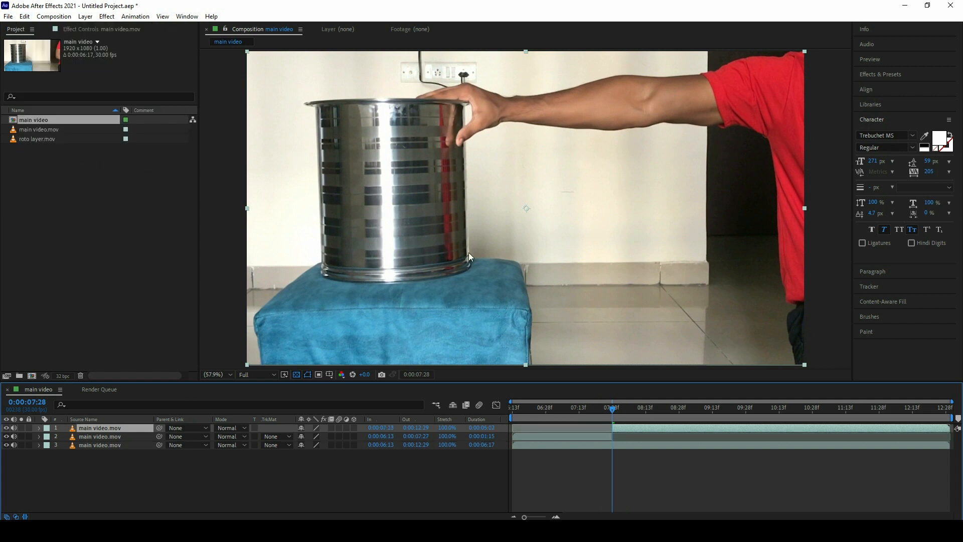
{"action": "left_click", "coordinate": [578, 439]}
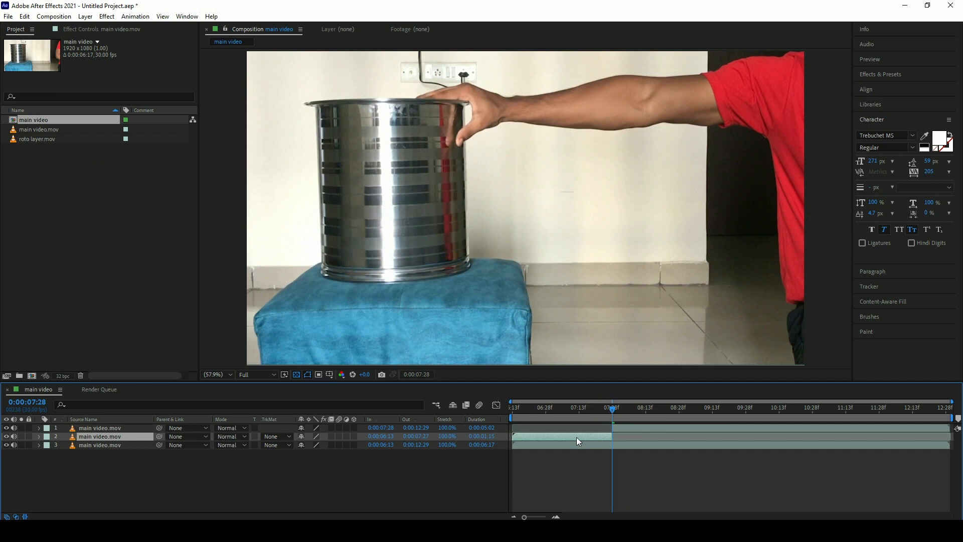
{"action": "key", "text": "Delete"}
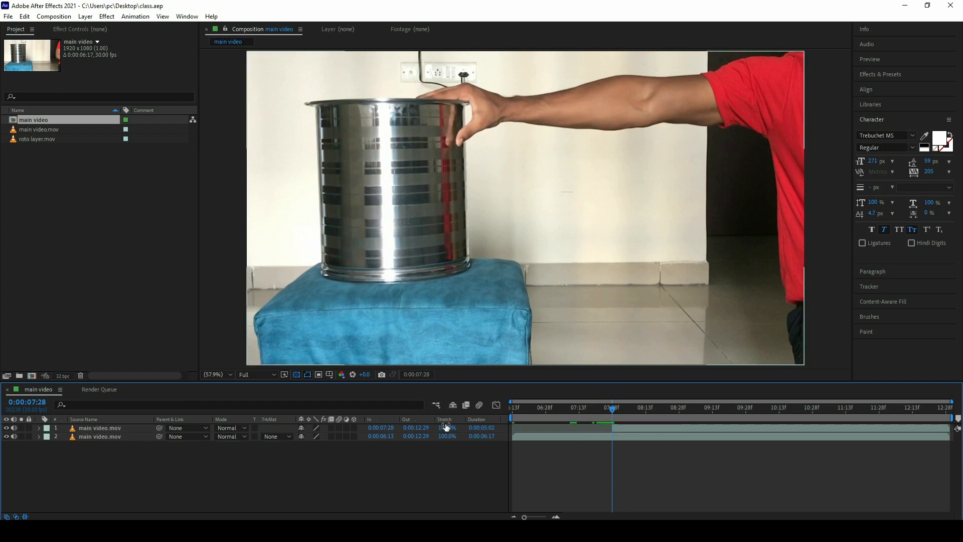
Step: Hide and mute the full-length main video layer and rename the trimmed copy roto
{"action": "left_click", "coordinate": [13, 436]}
{"action": "left_click", "coordinate": [6, 436]}
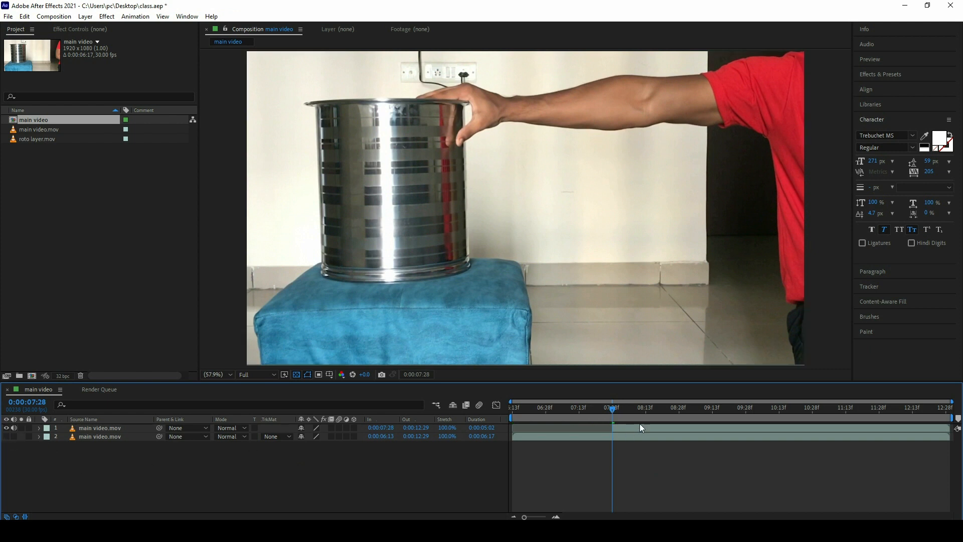
{"action": "left_click", "coordinate": [102, 429]}
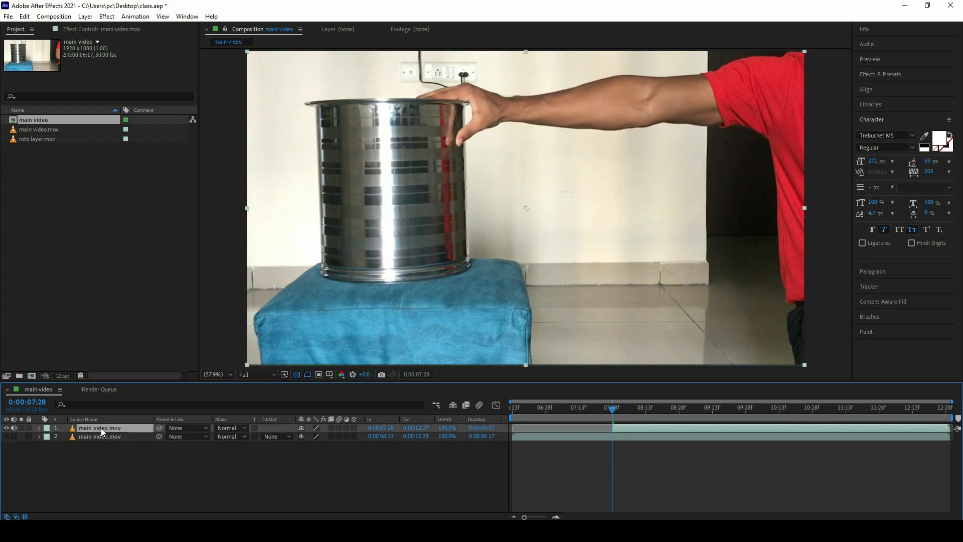
{"action": "right_click", "coordinate": [101, 428]}
{"action": "left_click", "coordinate": [129, 409]}
{"action": "type", "text": "roto"}
{"action": "key", "text": "Return"}
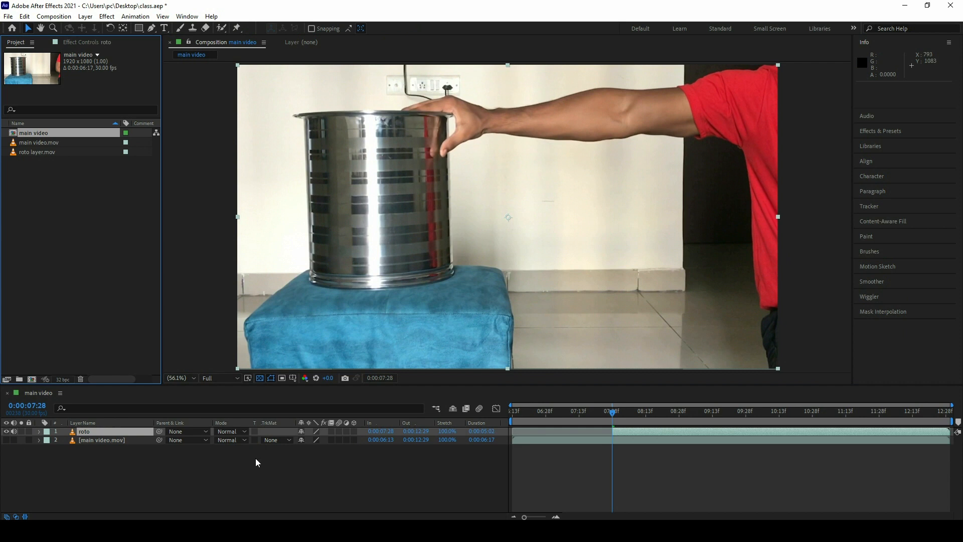
Step: Open the roto layer for Roto Brush work and paint a foreground stroke along the arm to the hand
{"action": "left_click", "coordinate": [221, 29]}
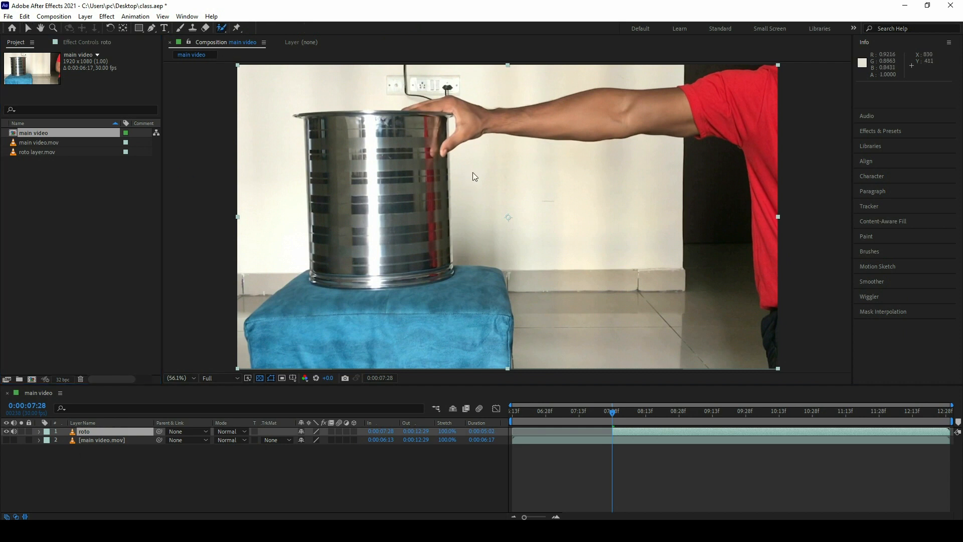
{"action": "double_click", "coordinate": [477, 207]}
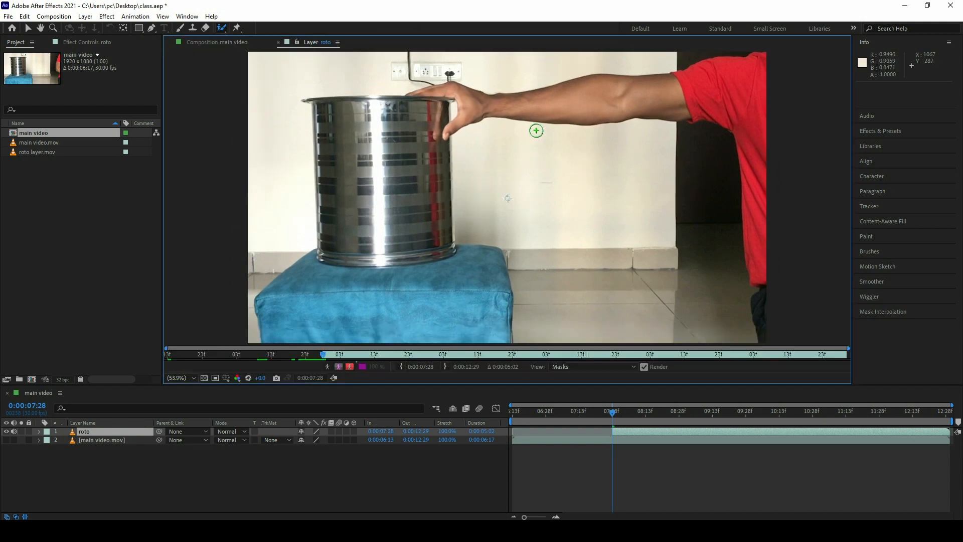
{"action": "mouse_move", "coordinate": [684, 99]}
{"action": "left_mouse_down"}
{"action": "mouse_move", "coordinate": [585, 106]}
{"action": "mouse_move", "coordinate": [469, 98]}
{"action": "left_mouse_up"}
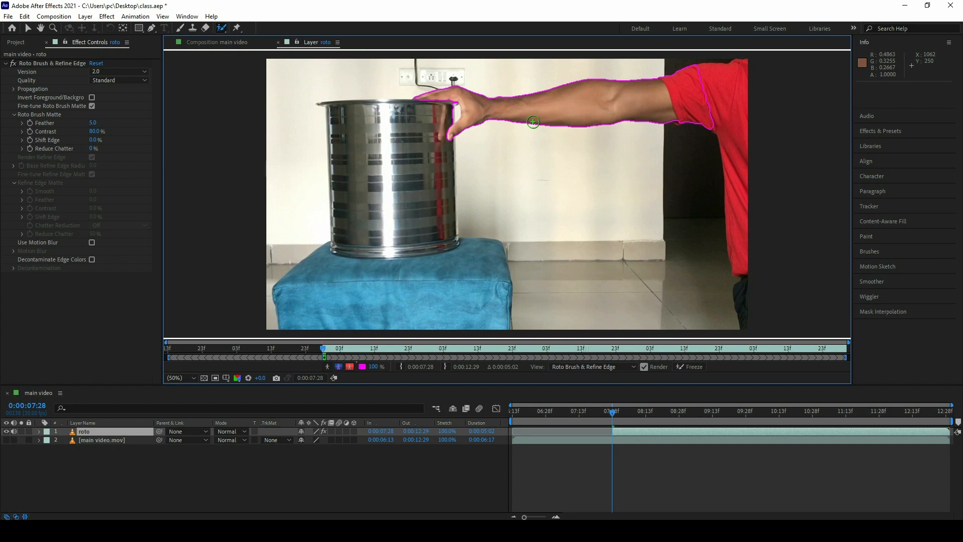
Step: Subtract the red sleeve and the gap between the thumb and fingers from the arm's Roto Brush selection
{"action": "key", "text": "z"}
{"action": "left_click", "coordinate": [635, 132]}
{"action": "key", "text": "h"}
{"action": "left_click_drag", "start_coordinate": [565, 155], "coordinate": [640, 155]}
{"action": "left_click", "coordinate": [219, 28]}
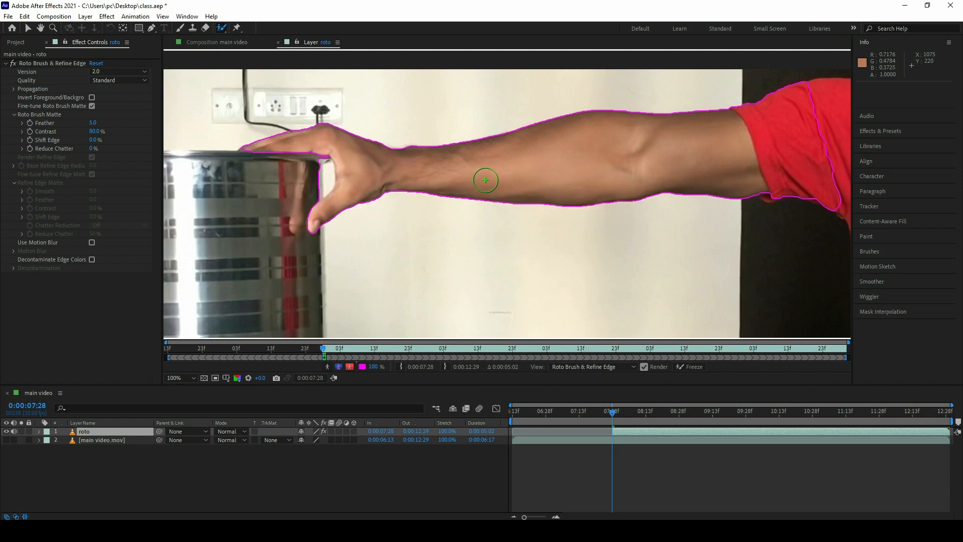
{"action": "mouse_move", "coordinate": [816, 224]}
{"action": "left_mouse_down"}
{"action": "mouse_move", "coordinate": [799, 153]}
{"action": "mouse_move", "coordinate": [764, 100]}
{"action": "mouse_move", "coordinate": [717, 73]}
{"action": "left_mouse_up"}
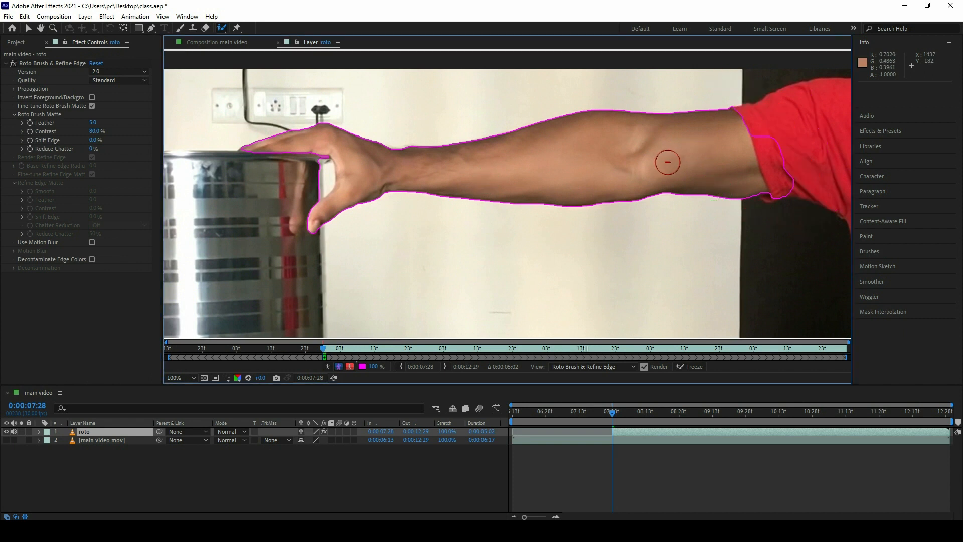
{"action": "left_click_drag", "start_coordinate": [774, 125], "coordinate": [785, 203]}
{"action": "left_click_drag", "start_coordinate": [320, 179], "coordinate": [313, 173]}
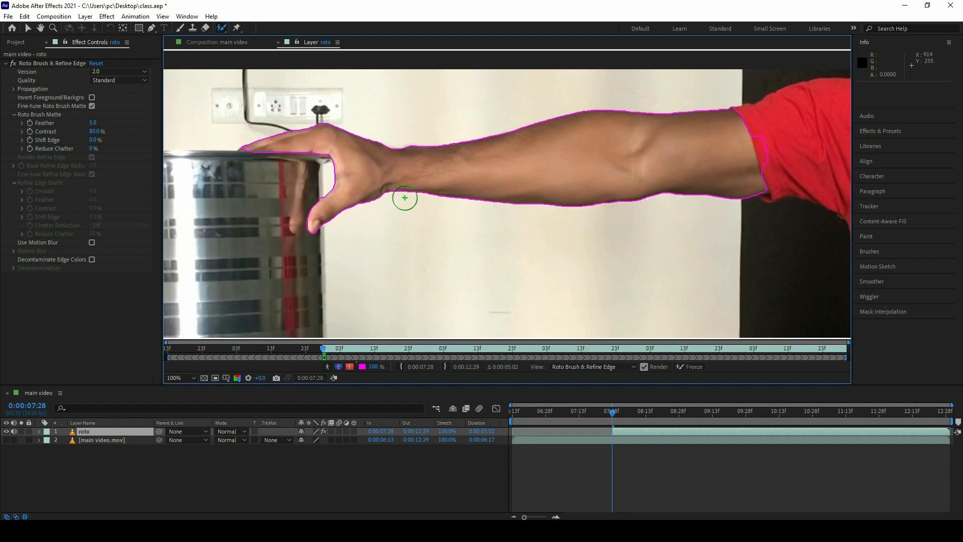
Step: Advance one frame, freeze the Roto Brush propagation, stop it partway and return to the composition view
{"action": "key", "text": "Page_Down"}
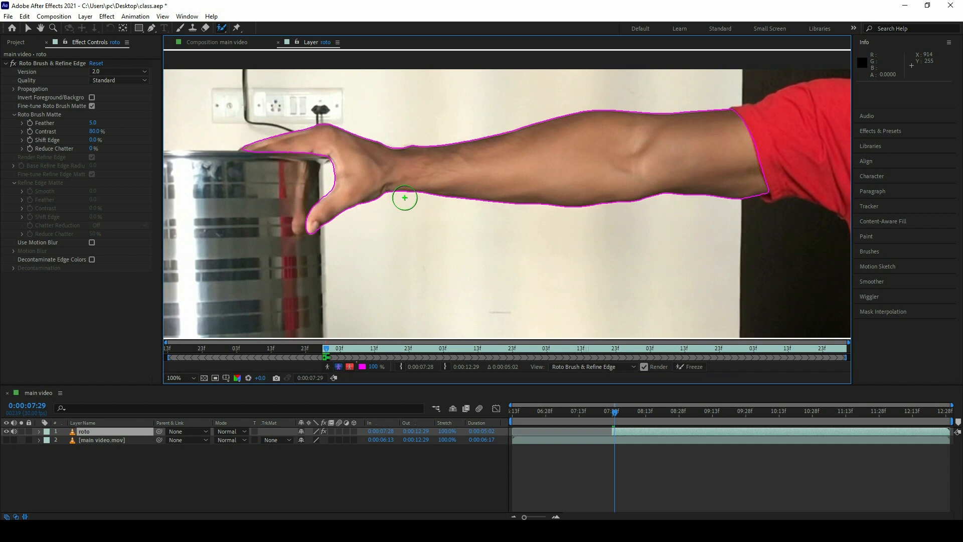
{"action": "key", "text": "v"}
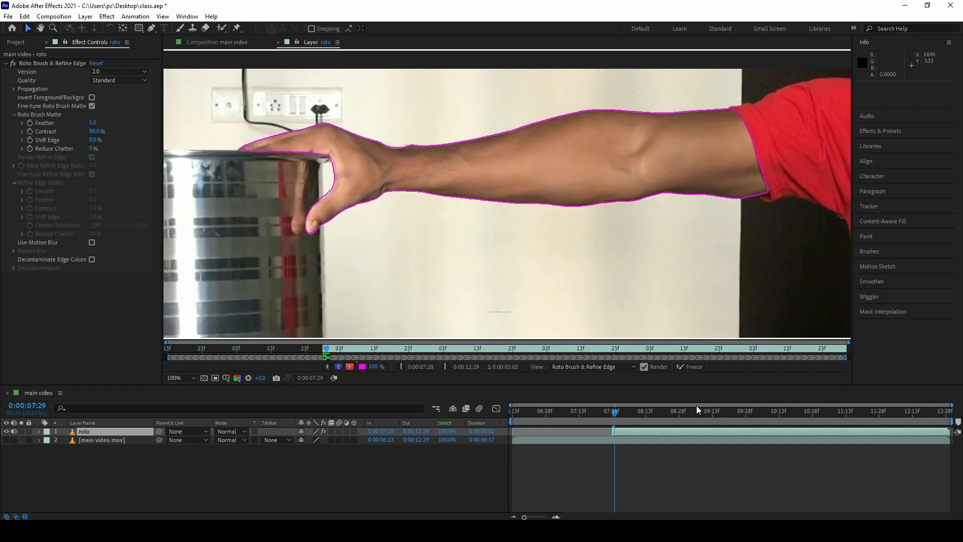
{"action": "left_click", "coordinate": [688, 370]}
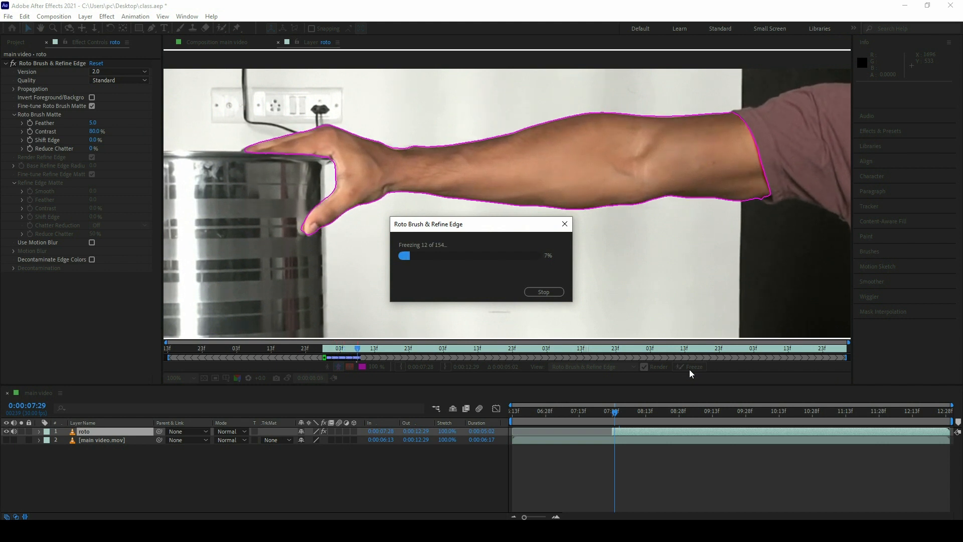
{"action": "left_click", "coordinate": [541, 293]}
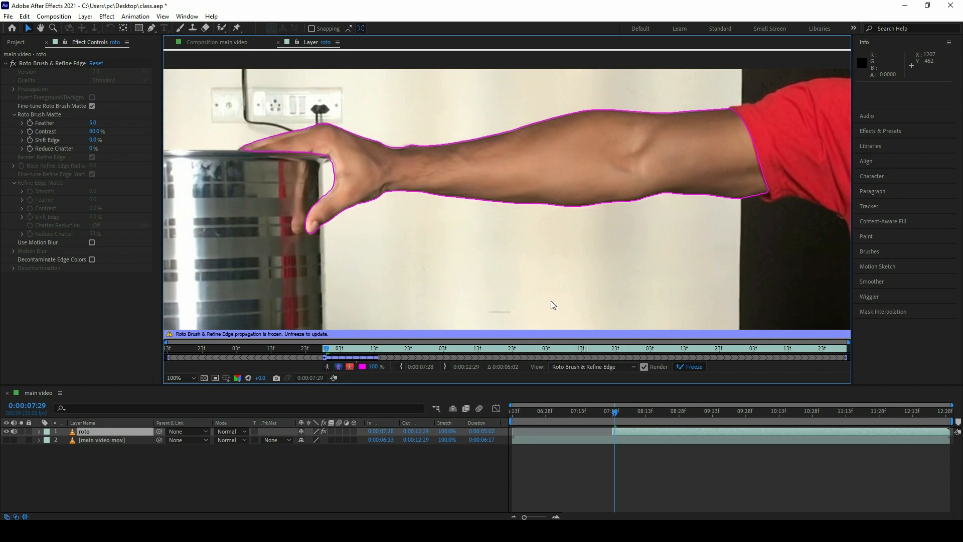
{"action": "left_click", "coordinate": [236, 45]}
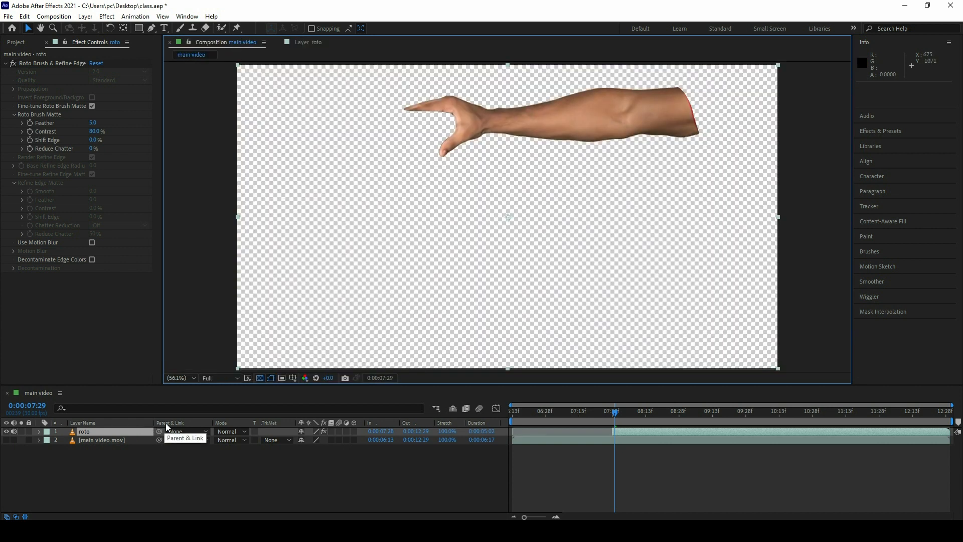
Step: Replace the roto layer with roto layer.mov starting at 0:00:07:27, and make the main video layer visible again
{"action": "key", "text": "Delete"}
{"action": "left_click", "coordinate": [20, 44]}
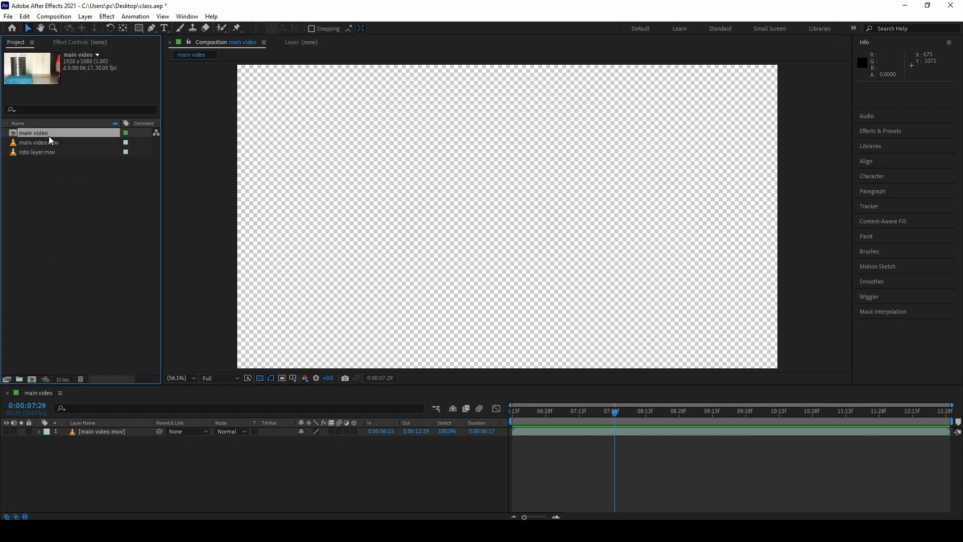
{"action": "left_click_drag", "start_coordinate": [36, 153], "coordinate": [97, 433]}
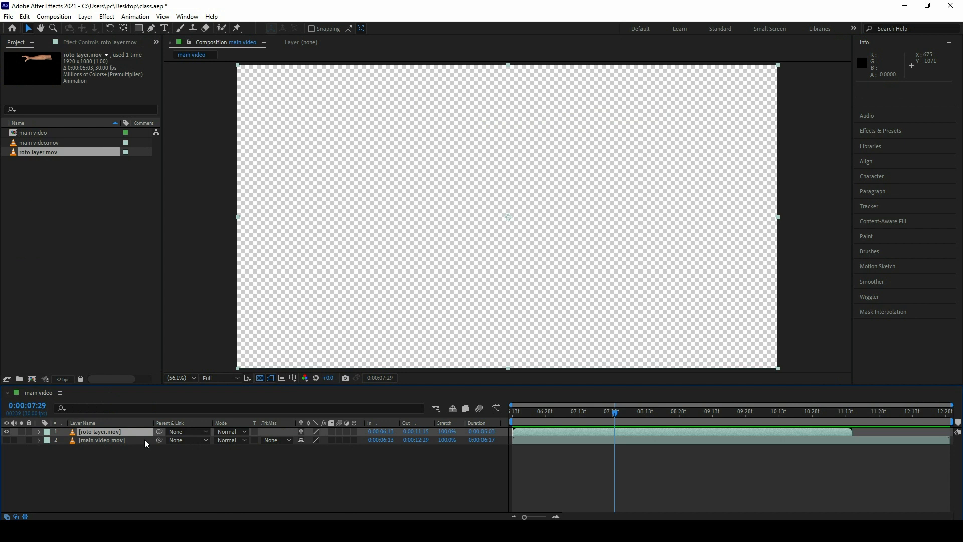
{"action": "left_click_drag", "start_coordinate": [529, 432], "coordinate": [677, 412]}
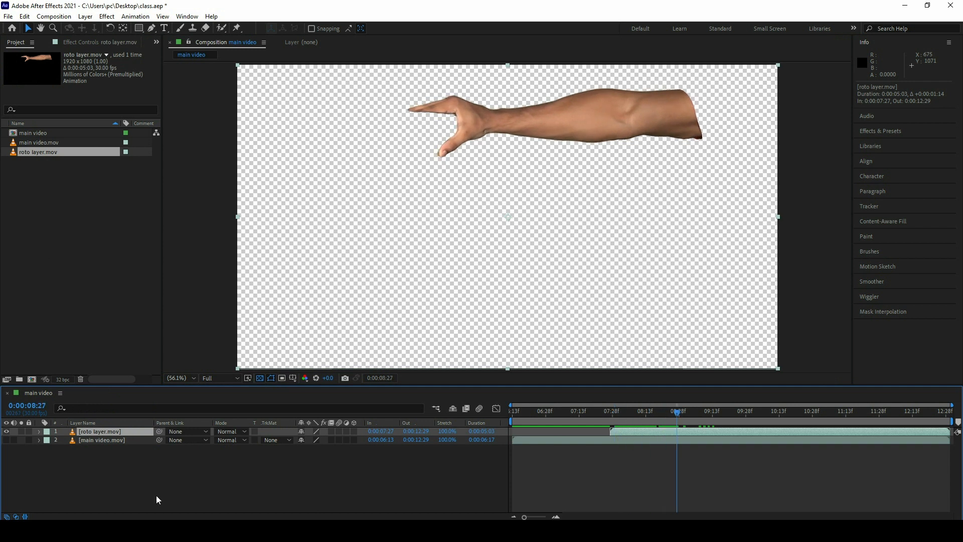
{"action": "left_click", "coordinate": [7, 440]}
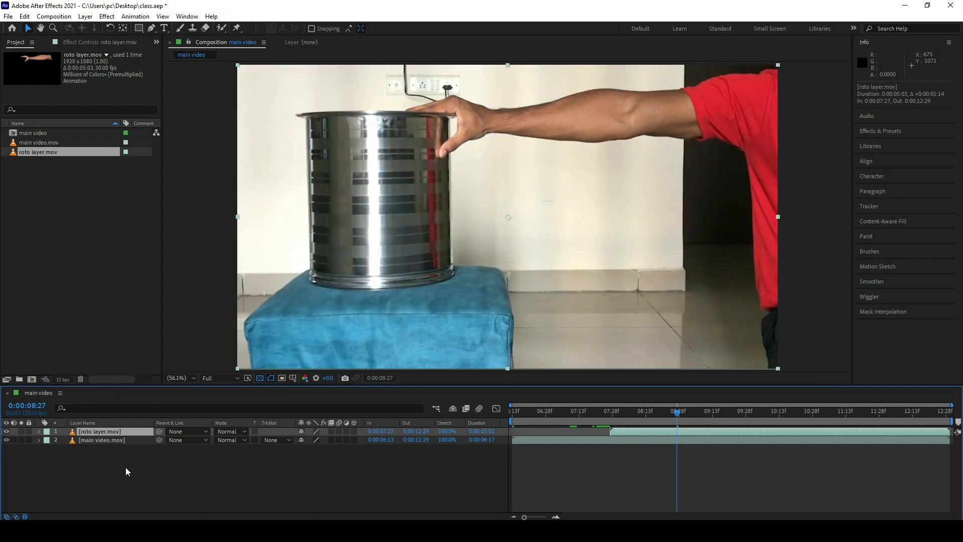
Step: Create a 1920 × 1080 px solid layer named "cell pattern" on top of the composition
{"action": "right_click", "coordinate": [337, 485]}
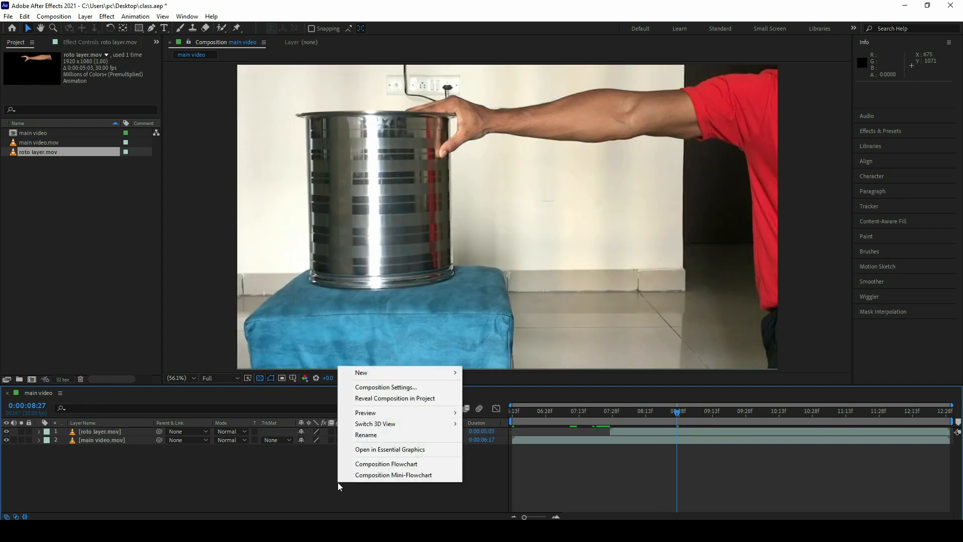
{"action": "mouse_move", "coordinate": [425, 373]}
{"action": "left_click", "coordinate": [498, 398]}
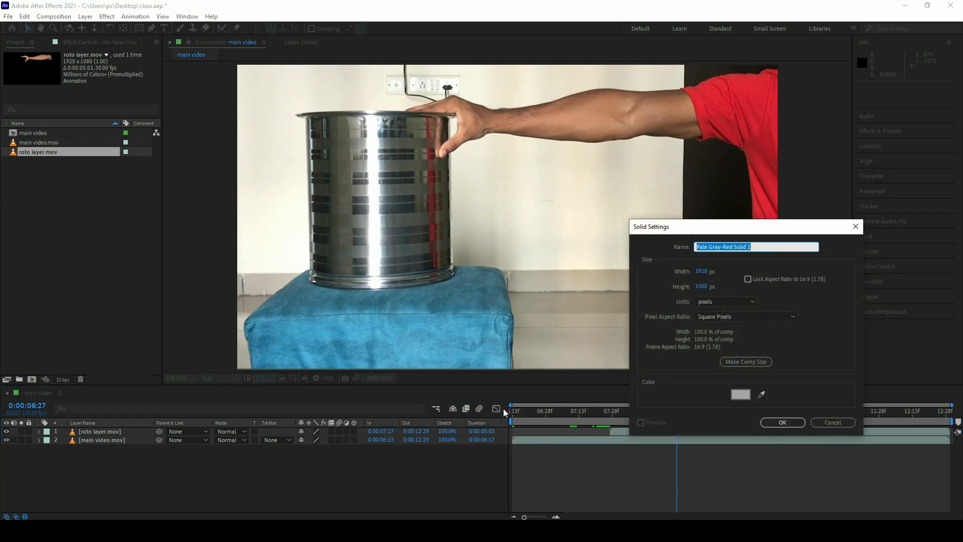
{"action": "type", "text": "cell pa"}
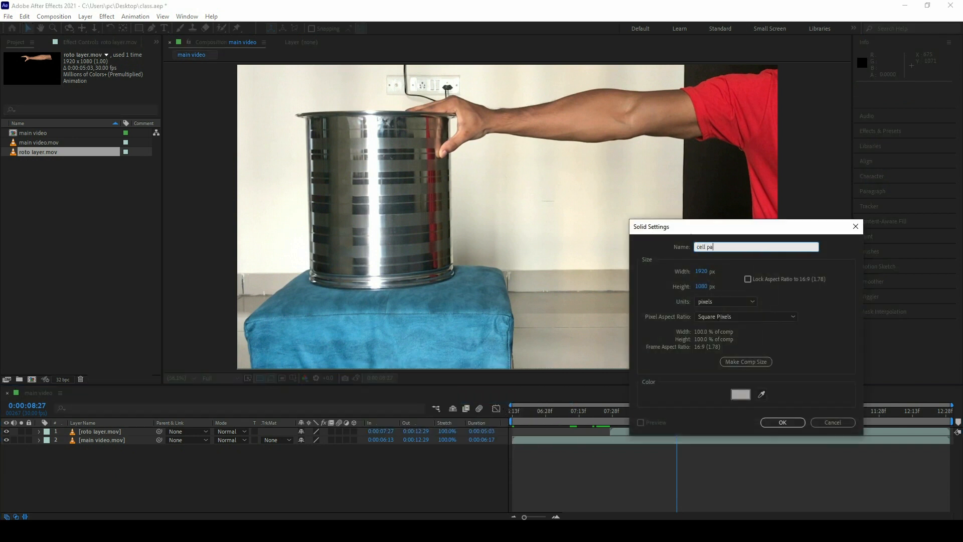
{"action": "type", "text": "ttern"}
{"action": "left_click", "coordinate": [776, 426]}
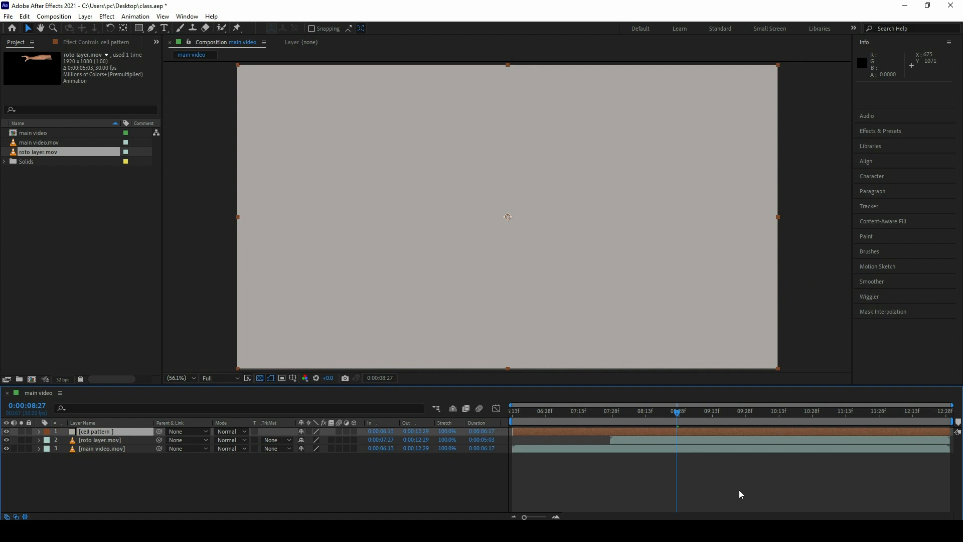
Step: Find the Cell Pattern effect and apply it to the cell pattern solid
{"action": "left_click", "coordinate": [916, 132]}
{"action": "left_click", "coordinate": [890, 86]}
{"action": "type", "text": "cell"}
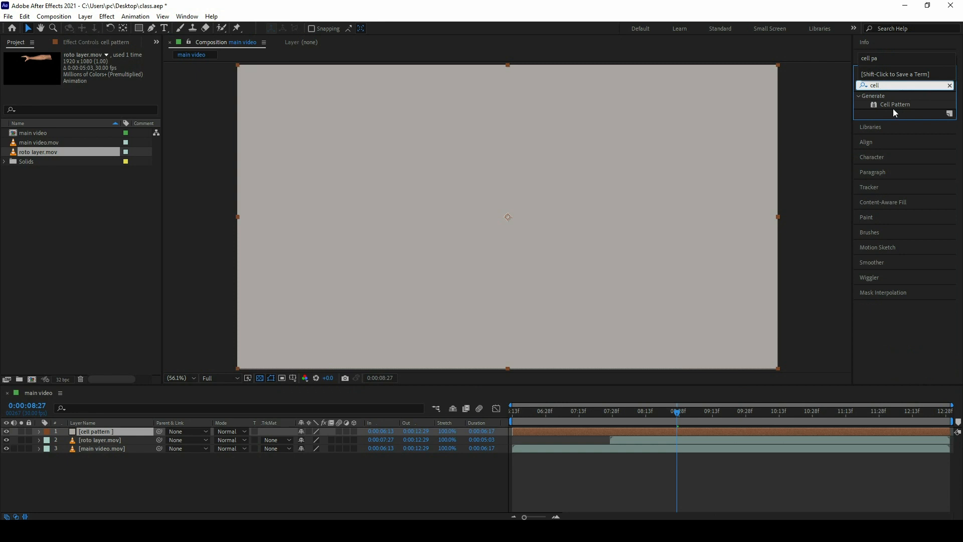
{"action": "left_click_drag", "start_coordinate": [894, 104], "coordinate": [630, 170]}
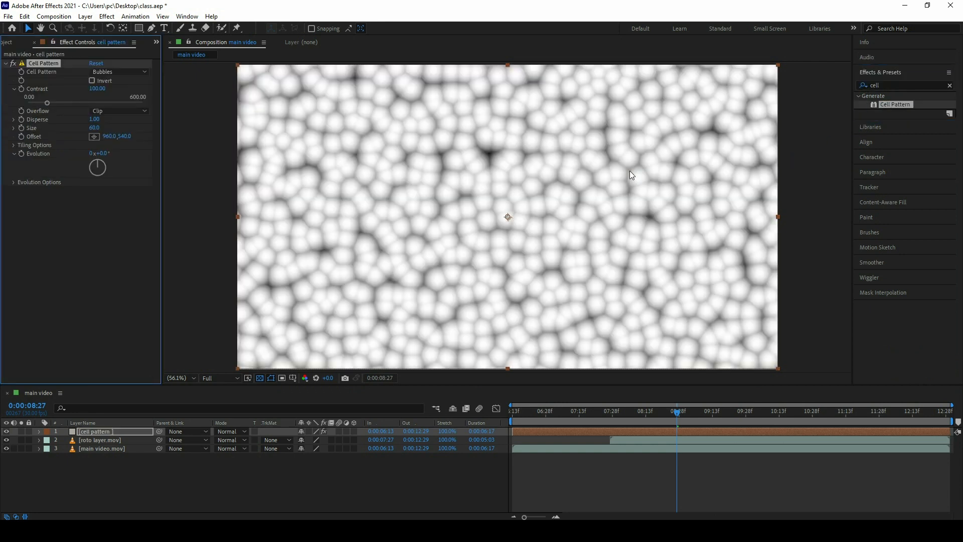
Step: Set the Cell Pattern effect to Plates with Sharpness 192.95 and Size 77
{"action": "left_click", "coordinate": [112, 71]}
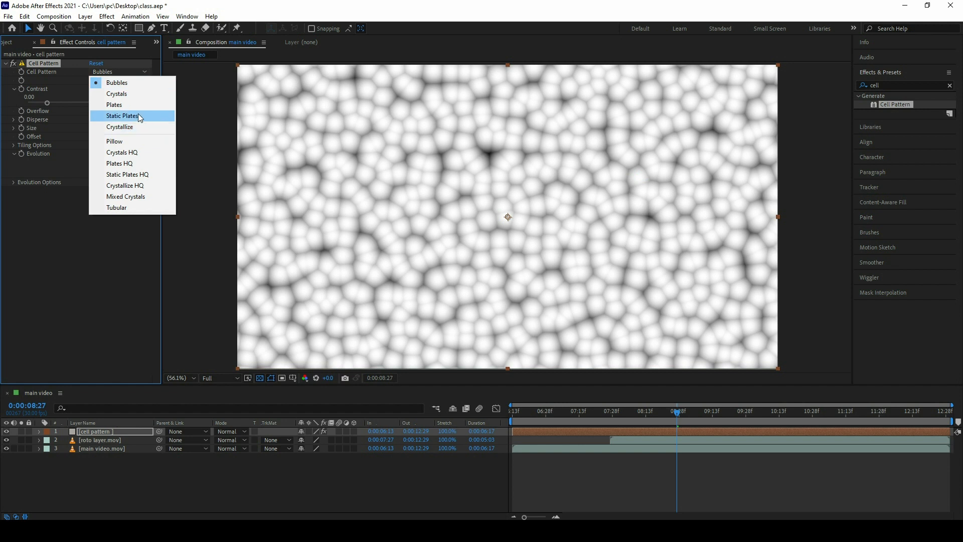
{"action": "left_click", "coordinate": [125, 106]}
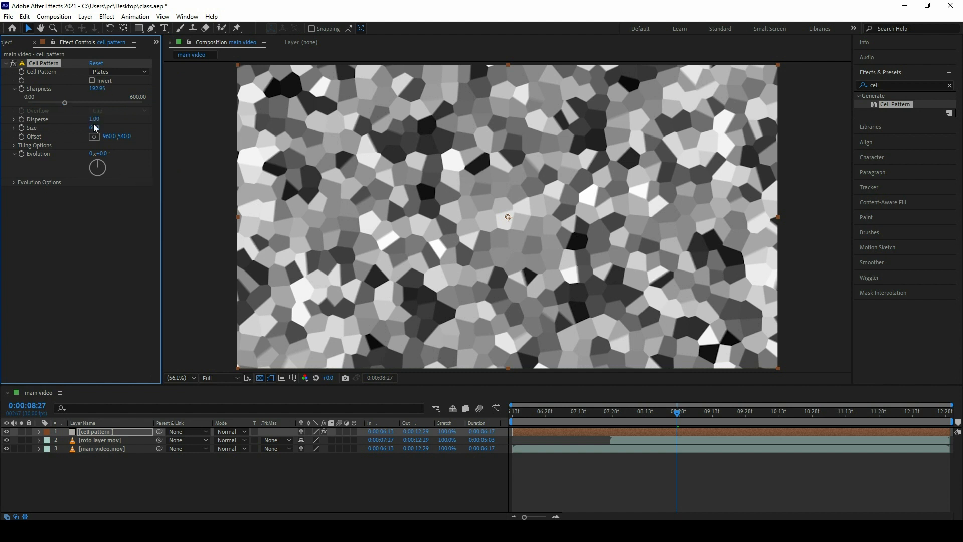
{"action": "left_click_drag", "start_coordinate": [95, 128], "coordinate": [102, 128]}
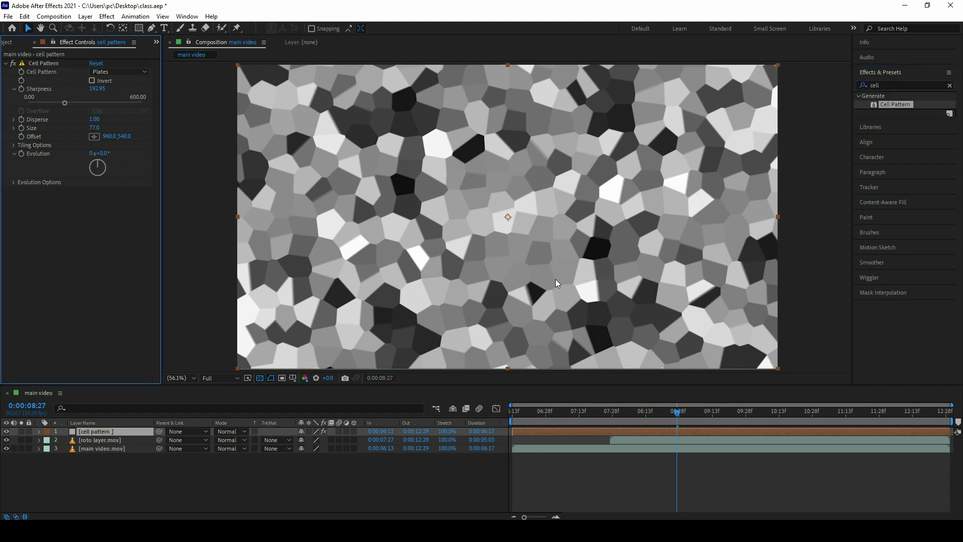
Step: Find the Fast Box Blur effect and apply it to the cell pattern solid
{"action": "left_click", "coordinate": [896, 84]}
{"action": "key", "text": "BackSpace"}
{"action": "key", "text": "BackSpace"}
{"action": "key", "text": "BackSpace"}
{"action": "key", "text": "BackSpace"}
{"action": "type", "text": "fast"}
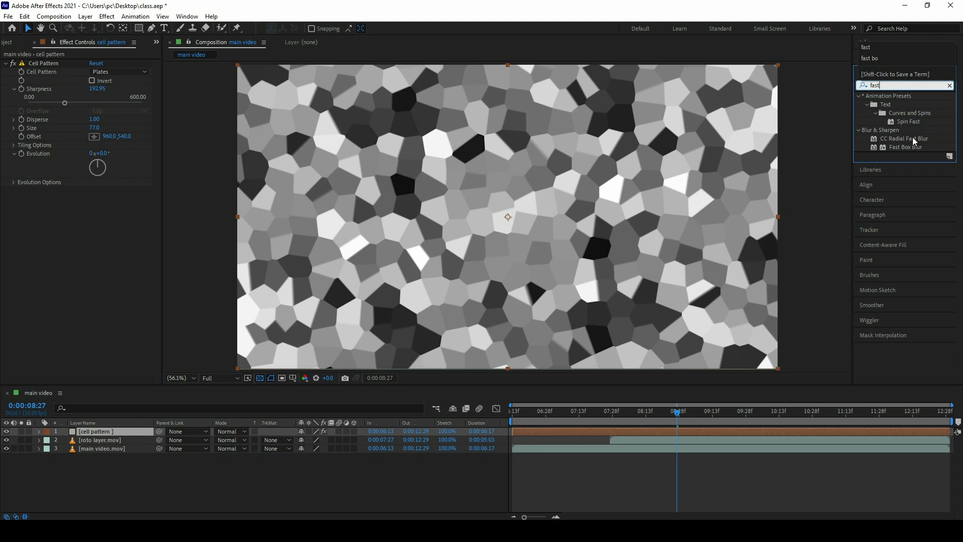
{"action": "left_click_drag", "start_coordinate": [904, 148], "coordinate": [123, 235]}
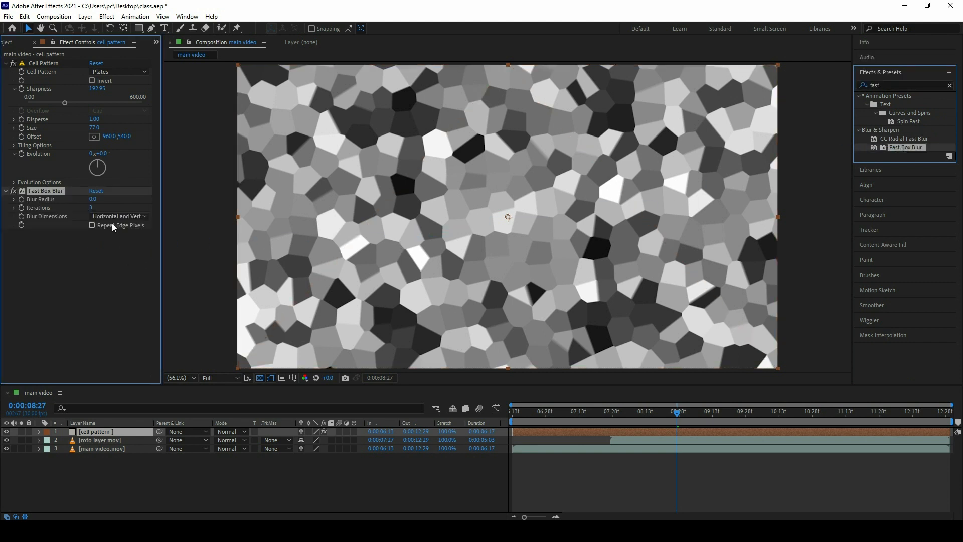
Step: Set the Fast Box Blur's Blur Radius to 12 and enable Repeat Edge Pixels
{"action": "left_click", "coordinate": [93, 199]}
{"action": "type", "text": "12"}
{"action": "key", "text": "Return"}
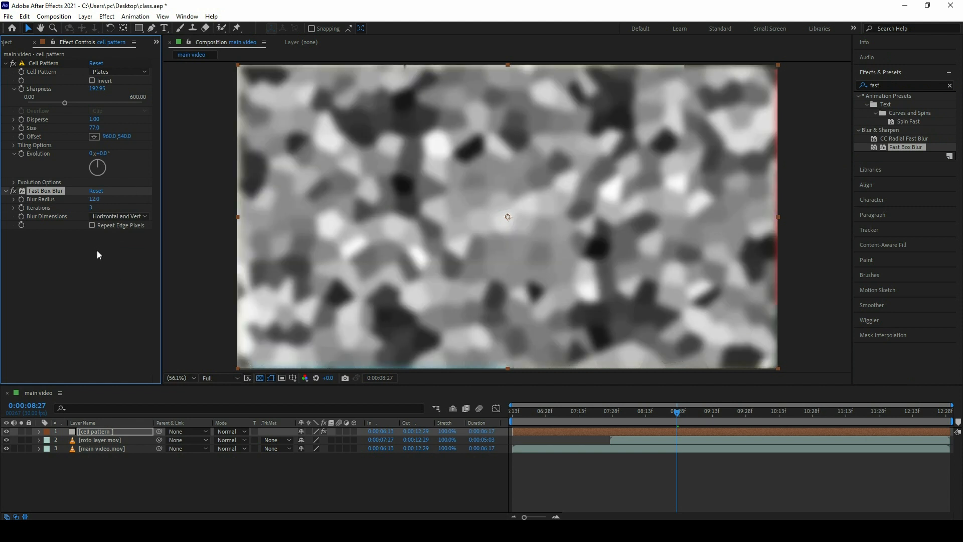
{"action": "left_click", "coordinate": [95, 224]}
Step: Pre-compose the cell pattern layer as "cell pattern Comp 1", moving all attributes into the new composition
{"action": "left_click", "coordinate": [133, 432]}
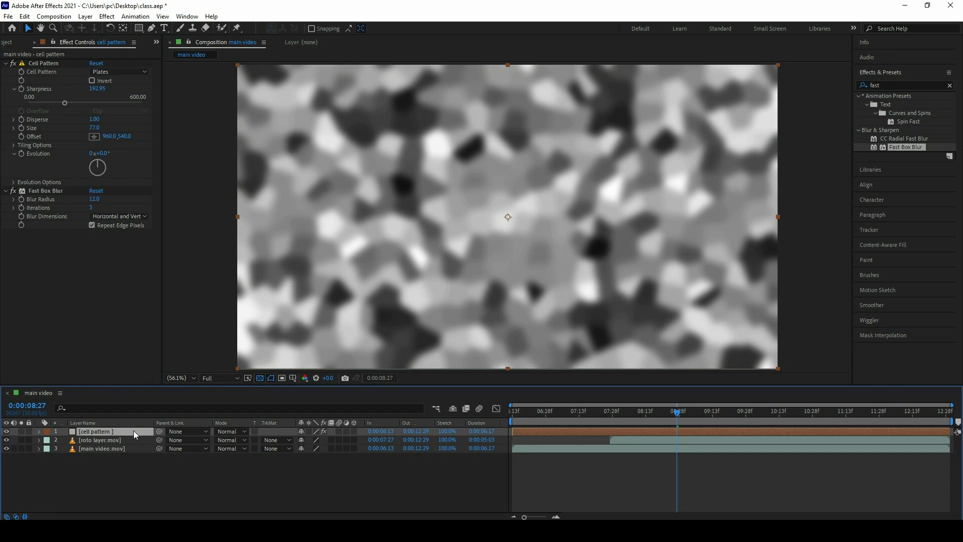
{"action": "right_click", "coordinate": [134, 431]}
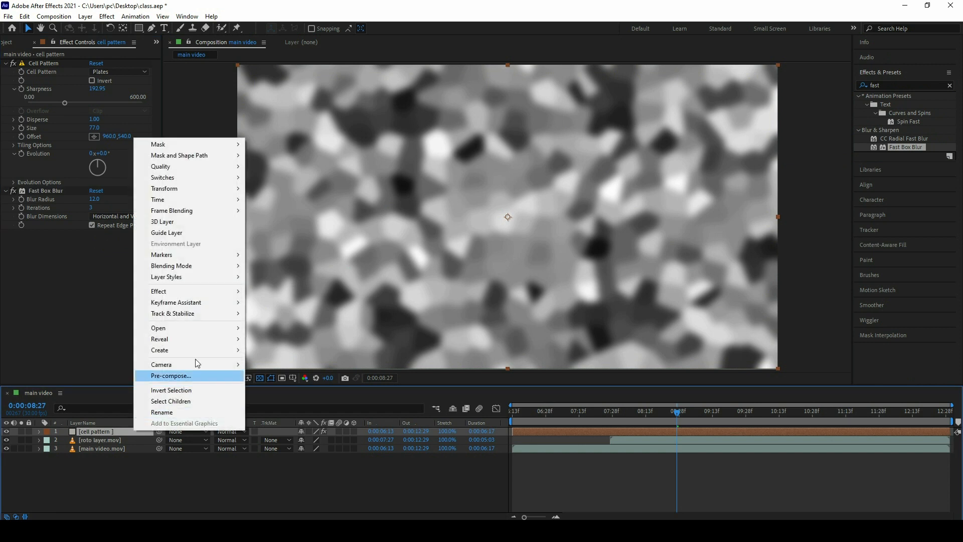
{"action": "left_click", "coordinate": [171, 376]}
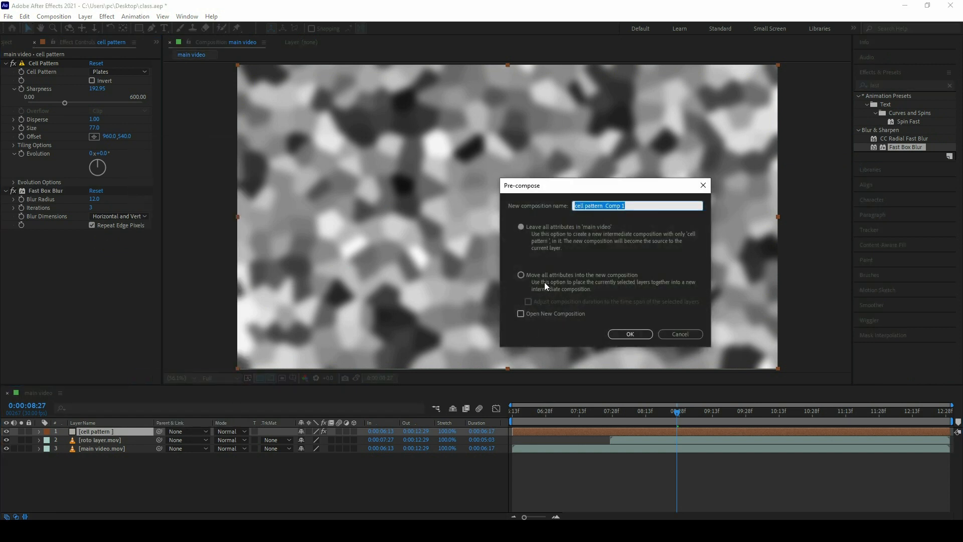
{"action": "left_click", "coordinate": [532, 275]}
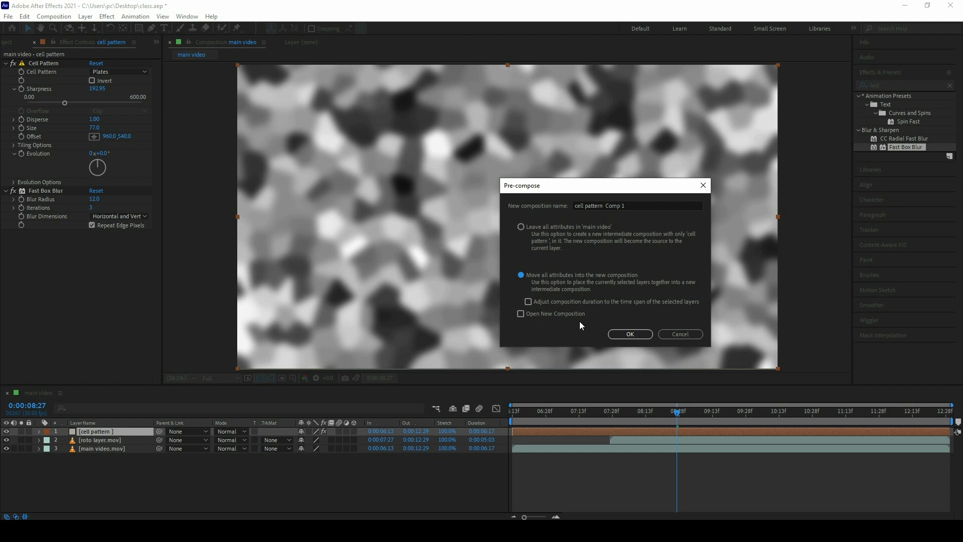
{"action": "left_click", "coordinate": [642, 330]}
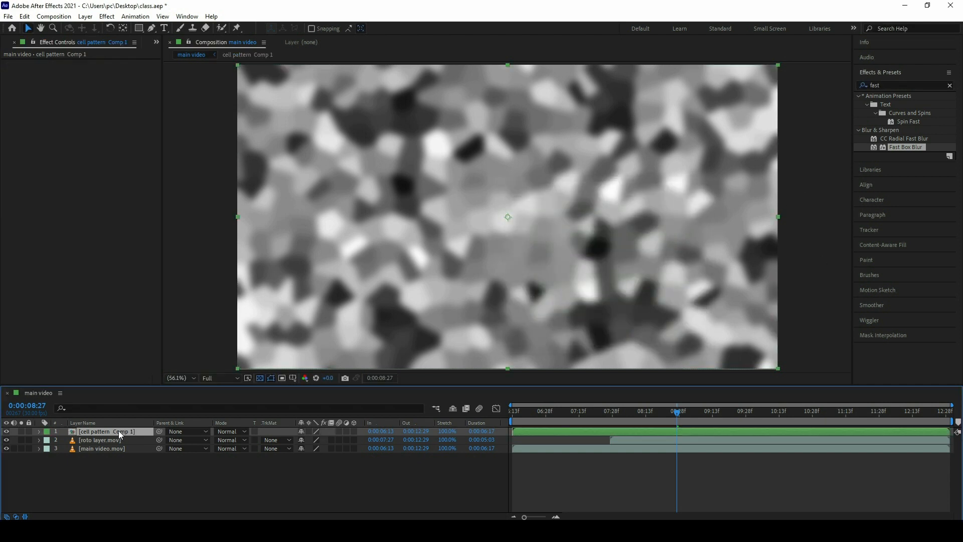
Step: Find the CC Blobbylize effect and apply it to the cell pattern Comp 1 layer
{"action": "double_click", "coordinate": [886, 87]}
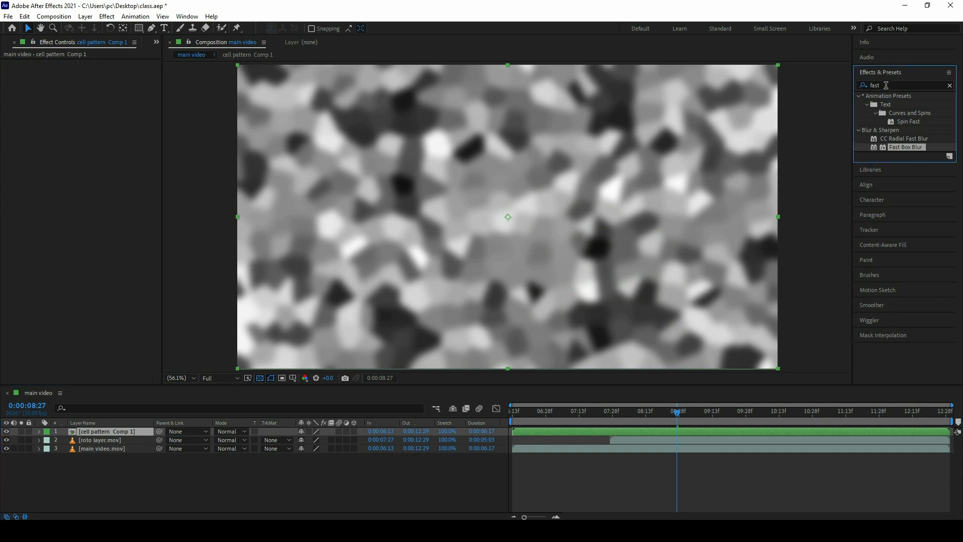
{"action": "type", "text": "cc b"}
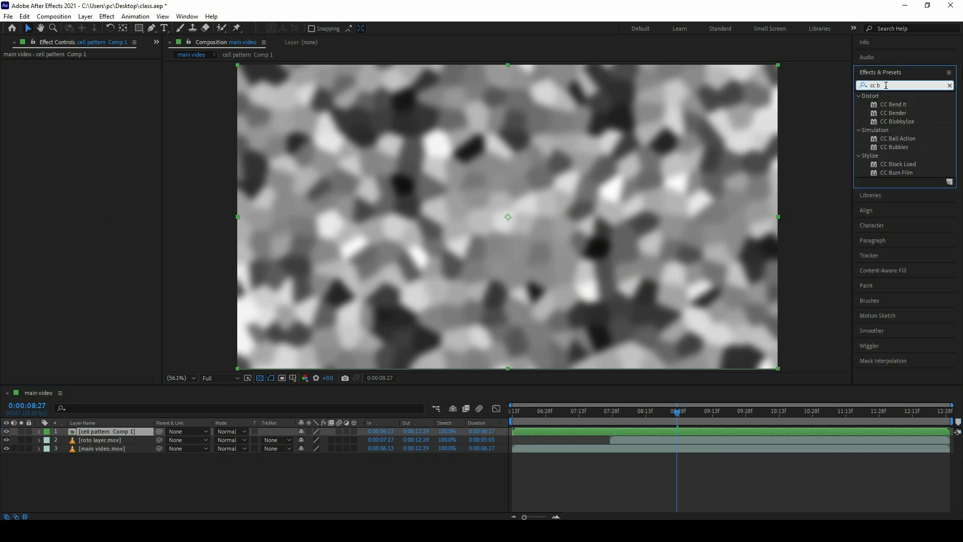
{"action": "left_click_drag", "start_coordinate": [902, 122], "coordinate": [108, 430]}
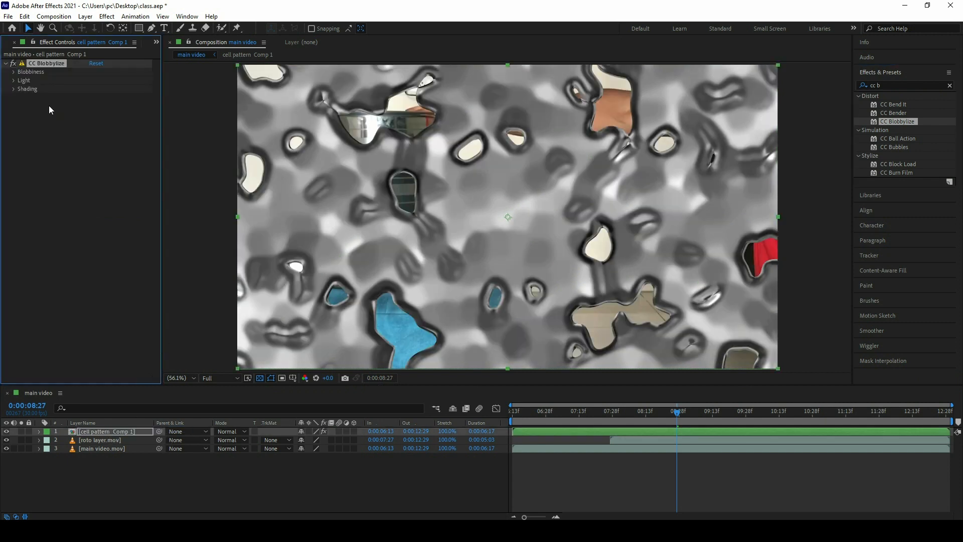
Step: Set the CC Blobbylize Blob Layer to roto layer.mov with Effects & Masks, and its Property to Alpha
{"action": "left_click", "coordinate": [16, 73]}
{"action": "left_click", "coordinate": [105, 80]}
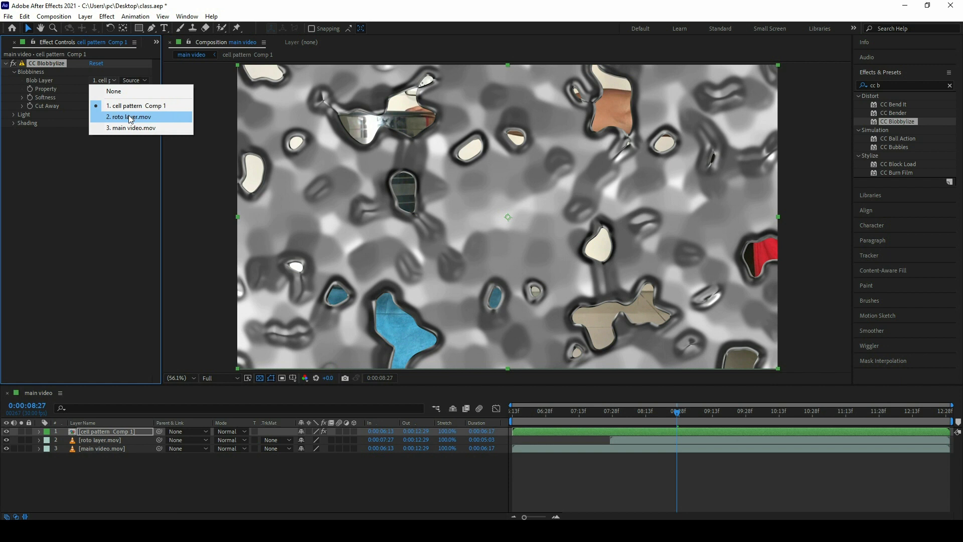
{"action": "left_click", "coordinate": [131, 117]}
{"action": "left_click", "coordinate": [132, 80]}
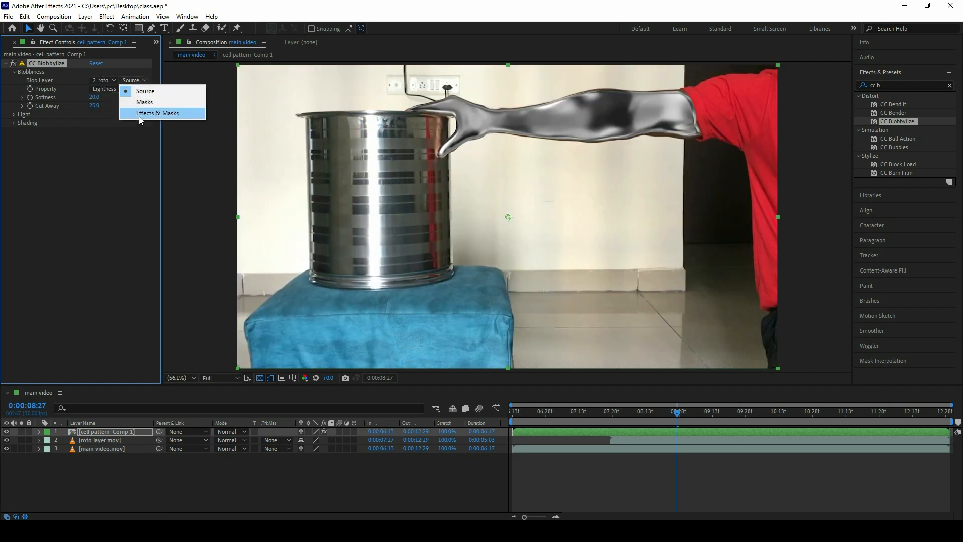
{"action": "left_click", "coordinate": [139, 116]}
{"action": "left_click", "coordinate": [121, 89]}
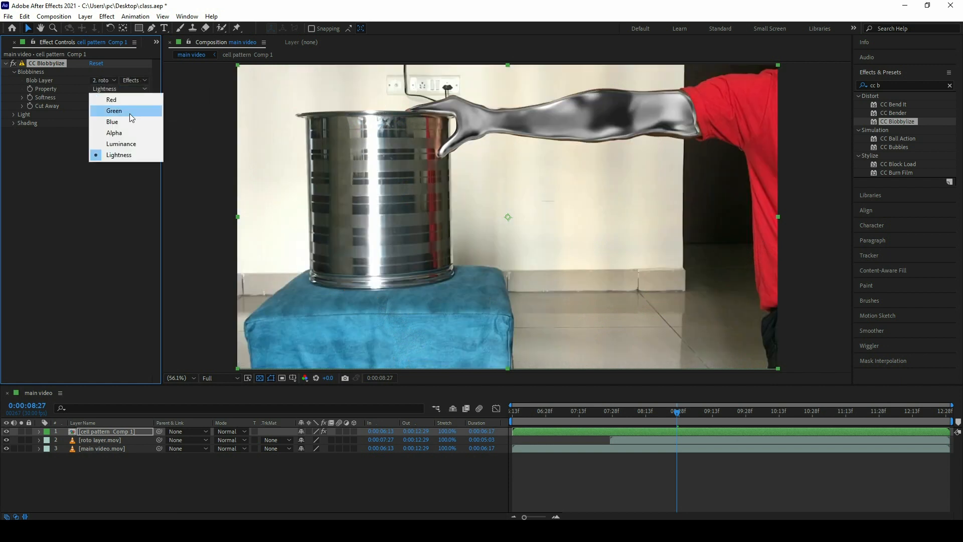
{"action": "left_click", "coordinate": [122, 136]}
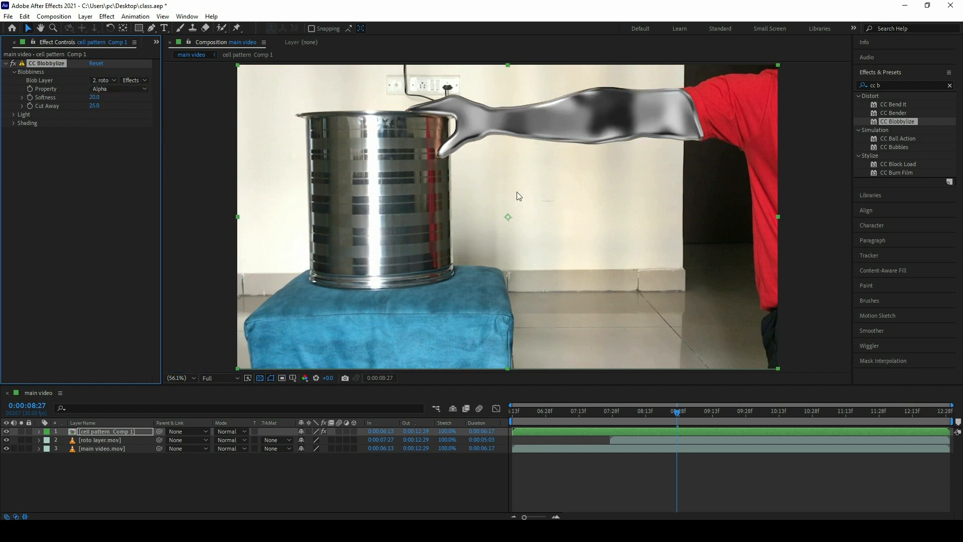
Step: Apply Simple Choker to the cell pattern Comp 1 layer and set its Choke Matte to 6.00
{"action": "key", "text": "z"}
{"action": "left_click", "coordinate": [624, 172]}
{"action": "key", "text": "space"}
{"action": "left_click_drag", "start_coordinate": [483, 137], "coordinate": [633, 193]}
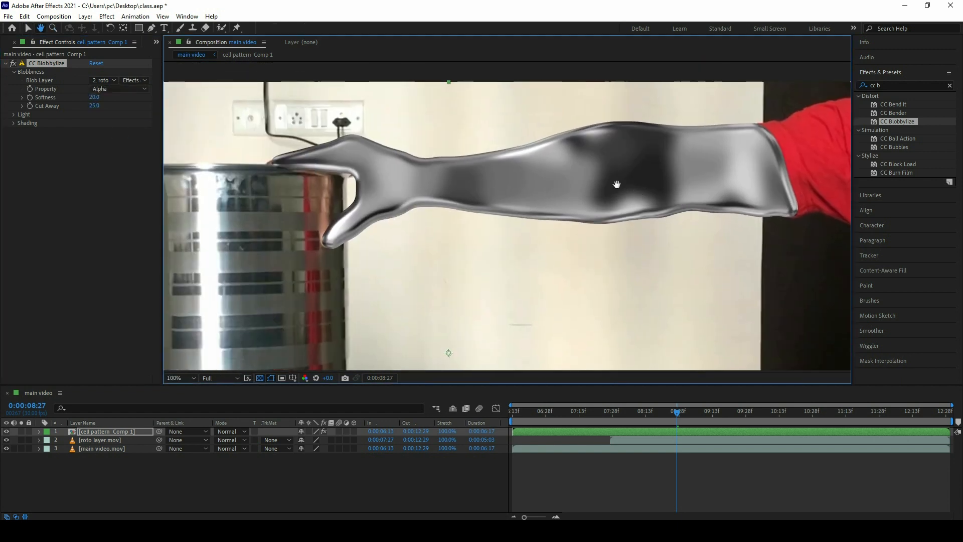
{"action": "left_click", "coordinate": [905, 84]}
{"action": "type", "text": "simple"}
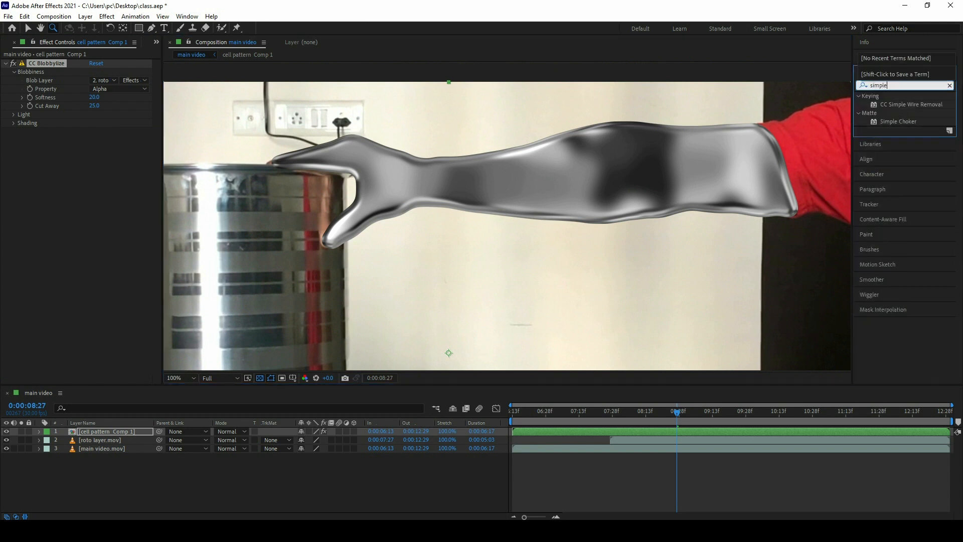
{"action": "left_click_drag", "start_coordinate": [908, 123], "coordinate": [75, 230]}
{"action": "left_click", "coordinate": [469, 173]}
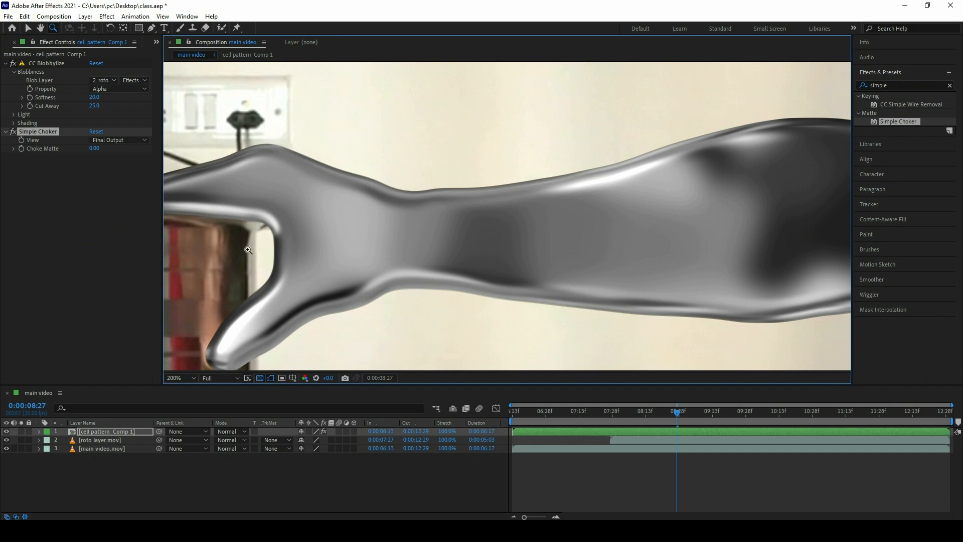
{"action": "left_click_drag", "start_coordinate": [95, 148], "coordinate": [117, 141]}
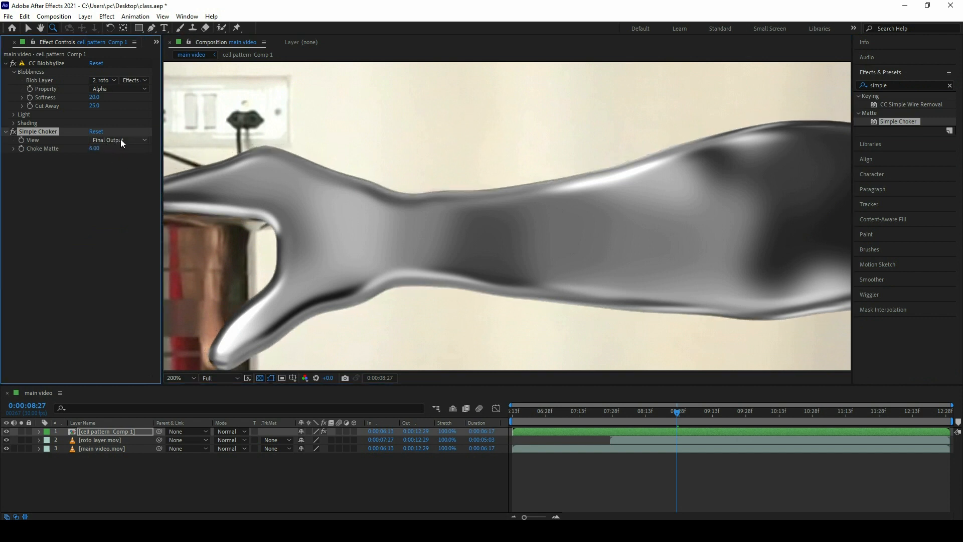
Step: Find the Noise effect and apply it to the cell pattern Comp 1 layer
{"action": "scroll", "coordinate": [450, 156], "scroll_direction": "down", "scroll_amount": 1}
{"action": "scroll", "coordinate": [552, 181], "scroll_direction": "up", "scroll_amount": 1}
{"action": "key", "text": "h"}
{"action": "left_click_drag", "start_coordinate": [414, 194], "coordinate": [591, 179]}
{"action": "left_click", "coordinate": [897, 85]}
{"action": "double_click", "coordinate": [898, 86]}
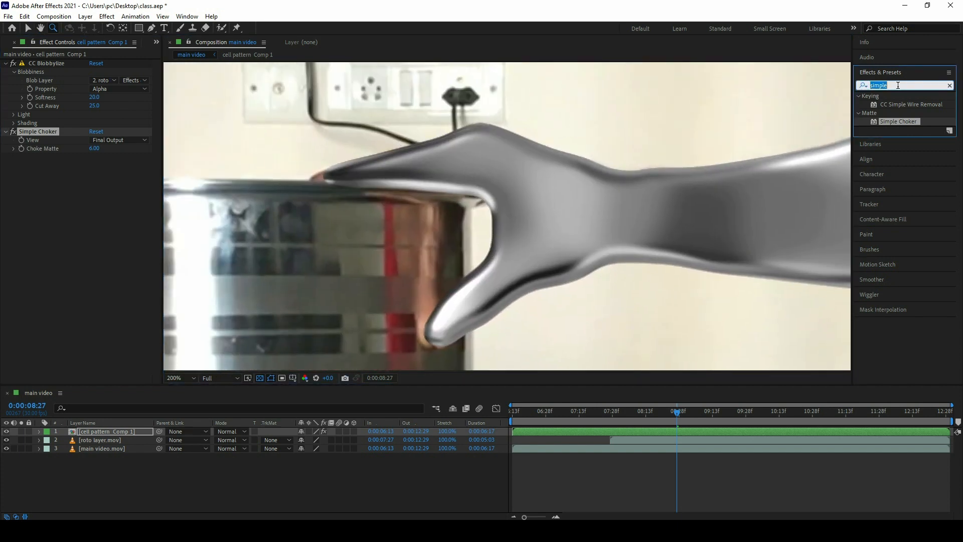
{"action": "type", "text": "noise"}
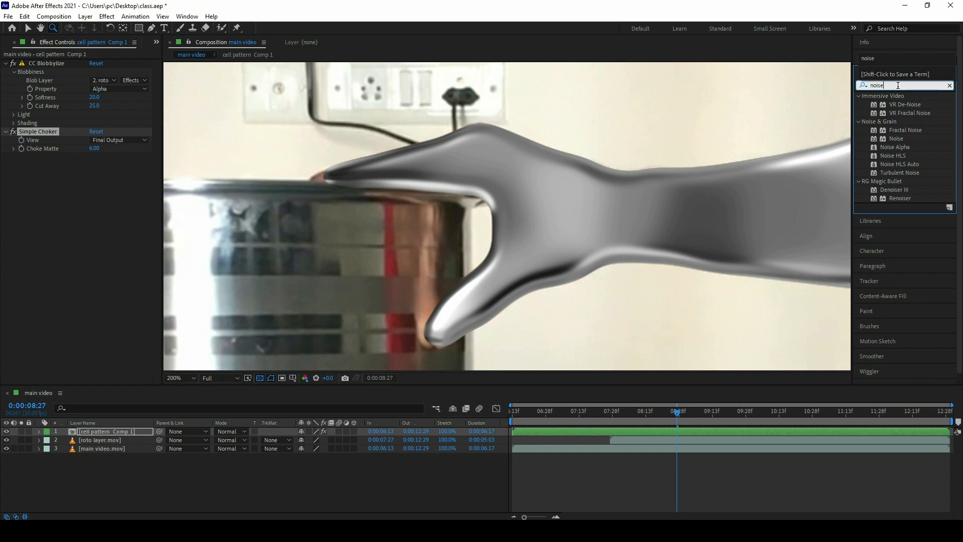
{"action": "left_click", "coordinate": [895, 138]}
{"action": "left_click_drag", "start_coordinate": [895, 138], "coordinate": [102, 227]}
Step: Set the Amount of Noise to 20% and turn off Use Color Noise
{"action": "key", "text": "z"}
{"action": "left_click", "coordinate": [593, 189]}
{"action": "key", "text": "space"}
{"action": "left_click_drag", "start_coordinate": [463, 164], "coordinate": [432, 126]}
{"action": "left_click", "coordinate": [94, 166]}
{"action": "type", "text": "20"}
{"action": "key", "text": "Return"}
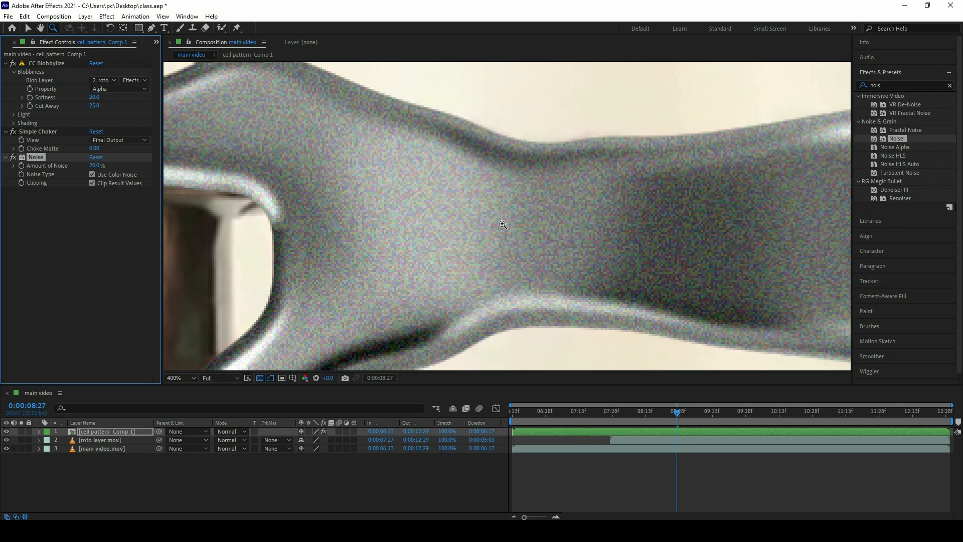
{"action": "left_click", "coordinate": [92, 174]}
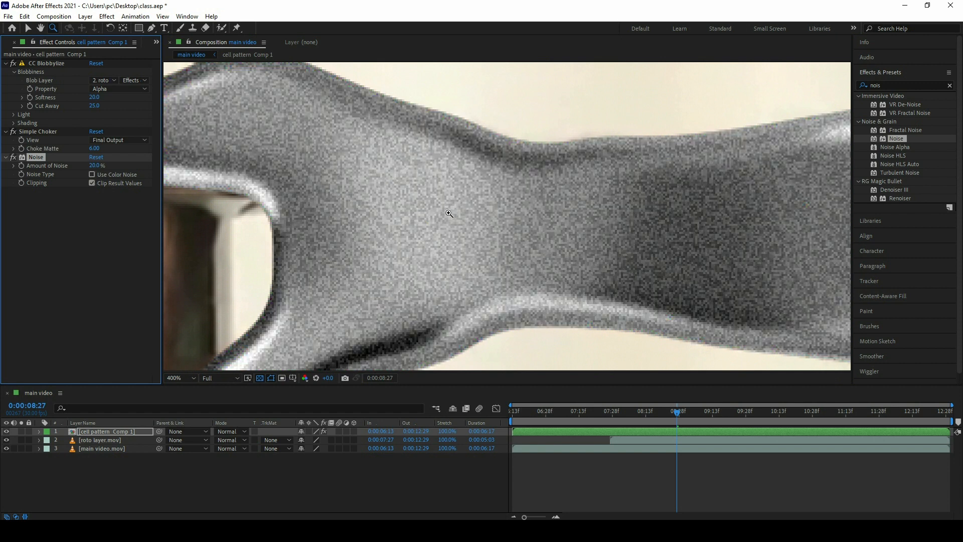
Step: Reduce the Amount of Noise to 15%
{"action": "left_click", "coordinate": [449, 215], "text": "alt"}
{"action": "left_click", "coordinate": [530, 217]}
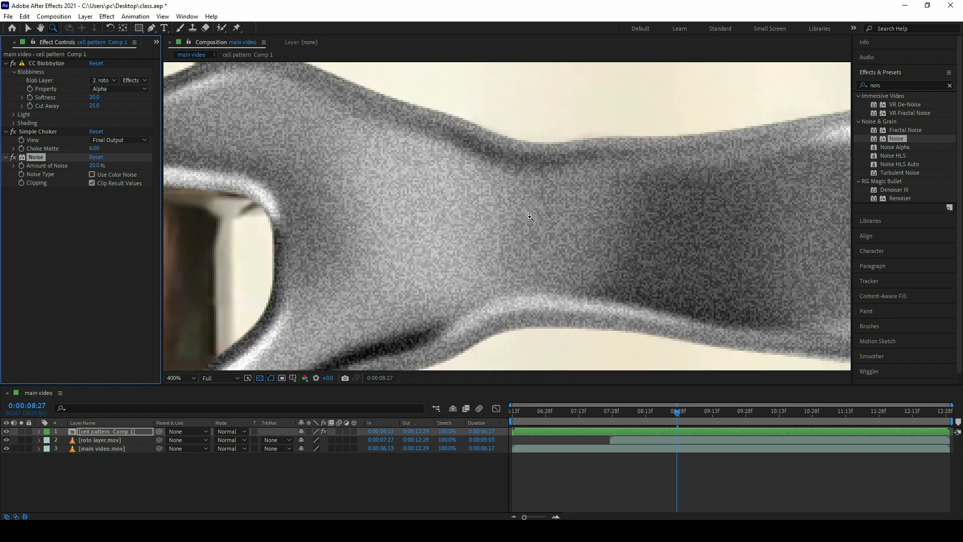
{"action": "left_click", "coordinate": [96, 166]}
{"action": "type", "text": "15"}
{"action": "key", "text": "Return"}
Step: Apply Curves to the cell pattern Comp 1 layer and brighten it by raising the RGB curve's midtones and highlights
{"action": "scroll", "coordinate": [383, 123], "scroll_direction": "down", "scroll_amount": 2}
{"action": "left_click_drag", "start_coordinate": [521, 176], "coordinate": [492, 155]}
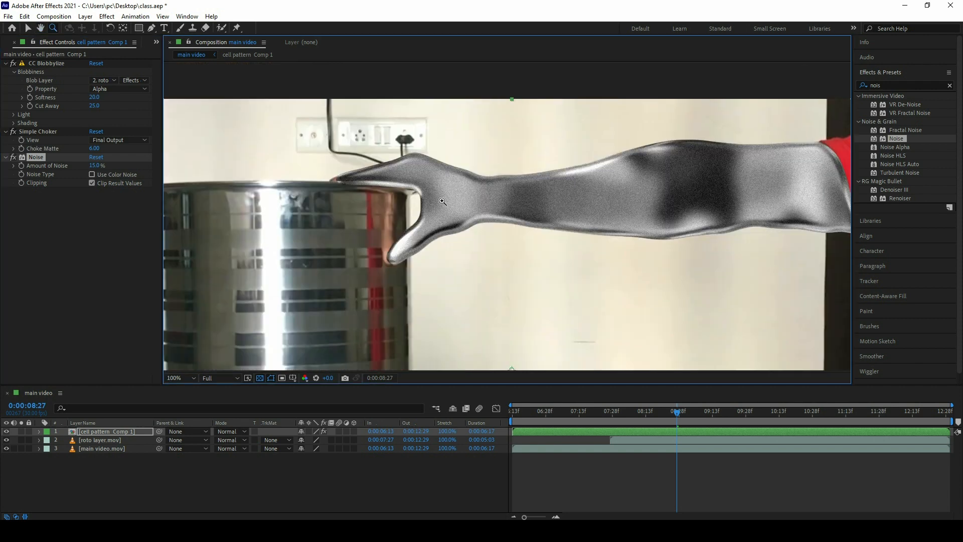
{"action": "left_click", "coordinate": [885, 78]}
{"action": "left_click", "coordinate": [890, 79]}
{"action": "left_click", "coordinate": [885, 86]}
{"action": "type", "text": "curv"}
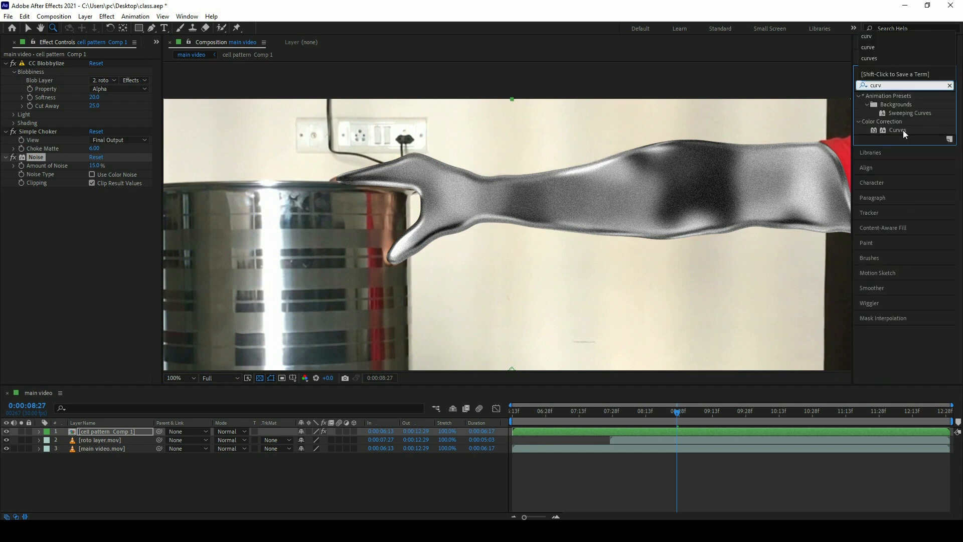
{"action": "left_click_drag", "start_coordinate": [897, 130], "coordinate": [677, 191]}
{"action": "left_click_drag", "start_coordinate": [84, 289], "coordinate": [78, 281]}
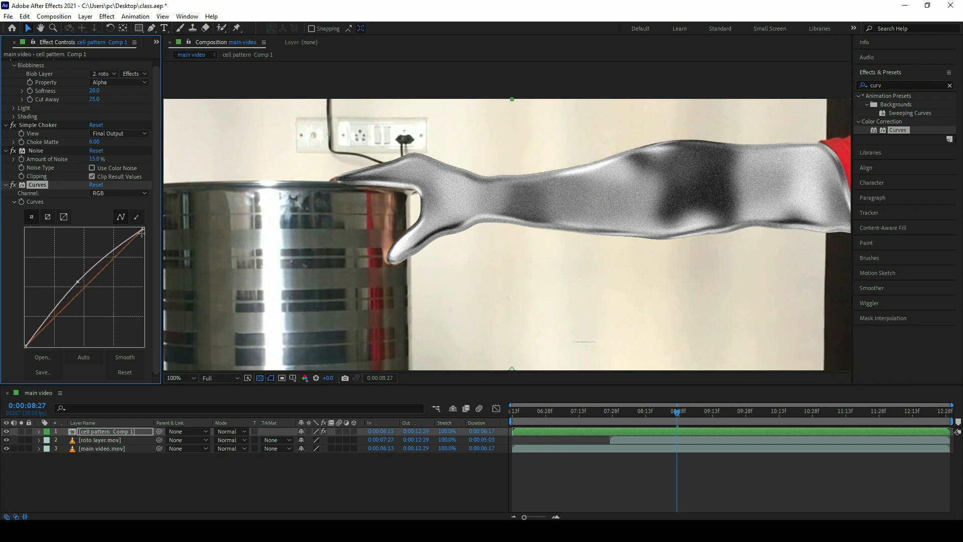
{"action": "left_click_drag", "start_coordinate": [142, 229], "coordinate": [132, 232]}
Step: Slightly lower the Specular value in the CC Blobbylize shading settings
{"action": "scroll", "coordinate": [112, 227], "scroll_direction": "up", "scroll_amount": 1}
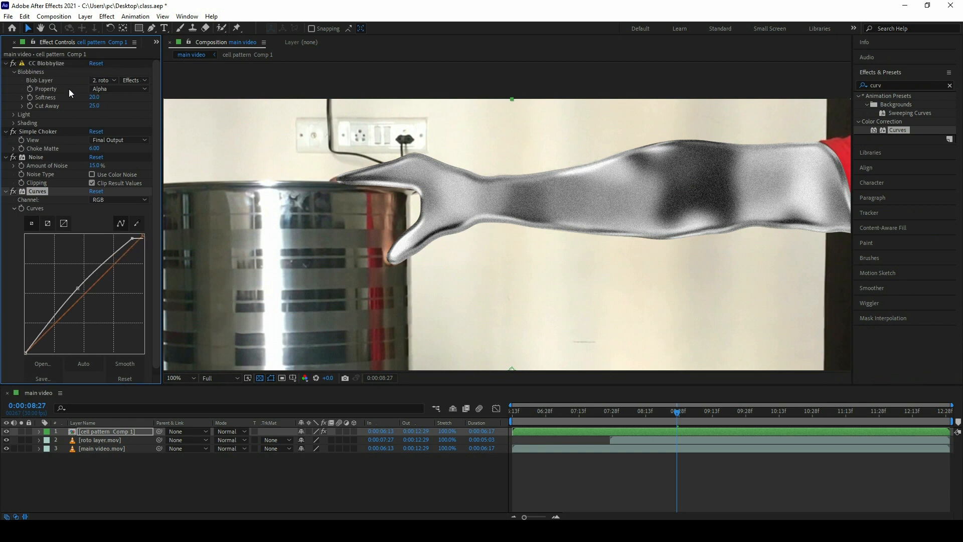
{"action": "left_click", "coordinate": [14, 114]}
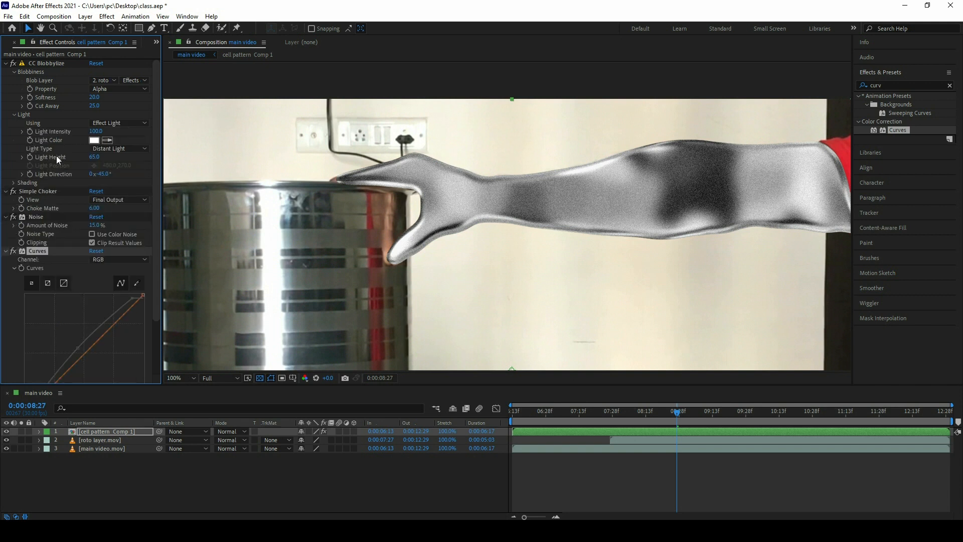
{"action": "left_click", "coordinate": [13, 183]}
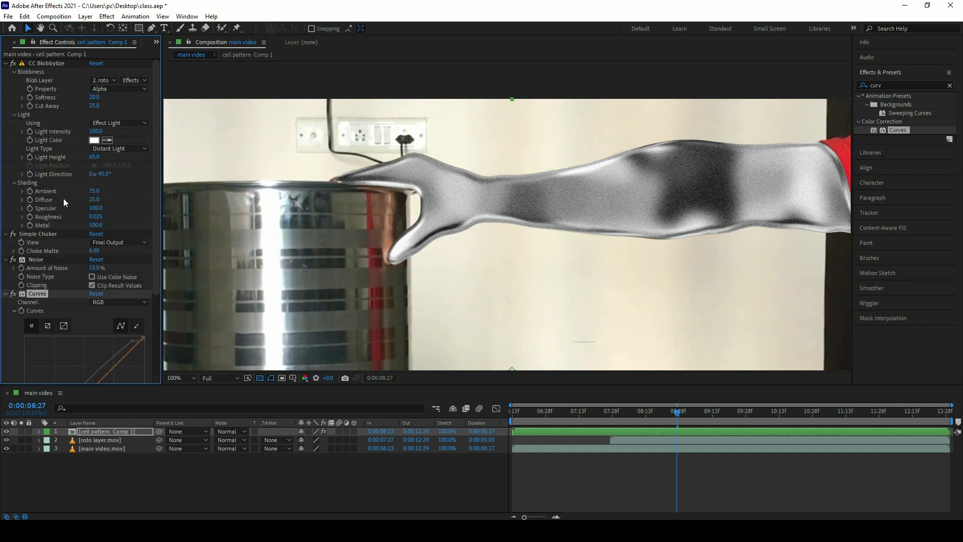
{"action": "left_click", "coordinate": [94, 208]}
{"action": "type", "text": "48"}
{"action": "key", "text": "Return"}
{"action": "left_click_drag", "start_coordinate": [95, 214], "coordinate": [113, 207]}
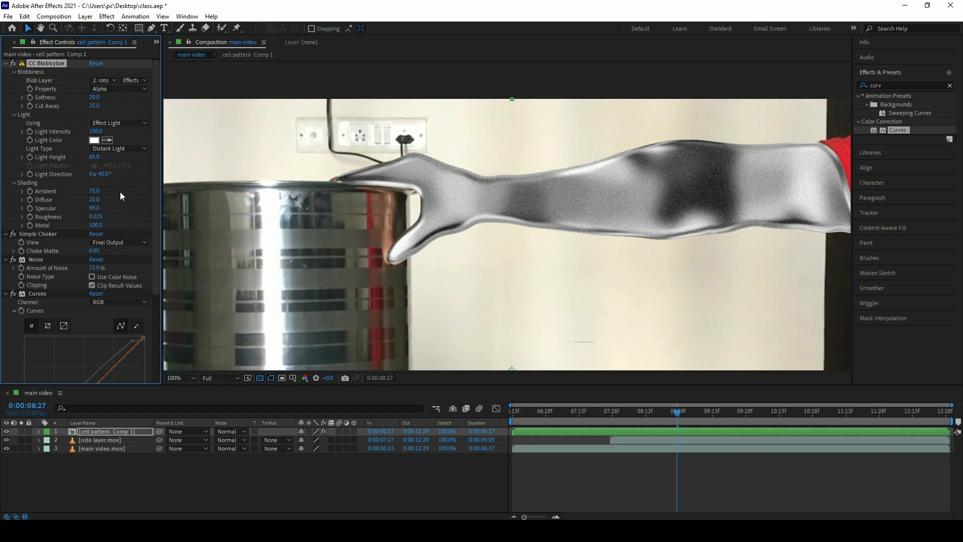
Step: Collapse the settings of the CC Blobbylize, Simple Choker, Noise and Curves effects
{"action": "left_click", "coordinate": [5, 64]}
{"action": "left_click", "coordinate": [5, 72]}
{"action": "left_click", "coordinate": [6, 80]}
{"action": "left_click", "coordinate": [5, 89]}
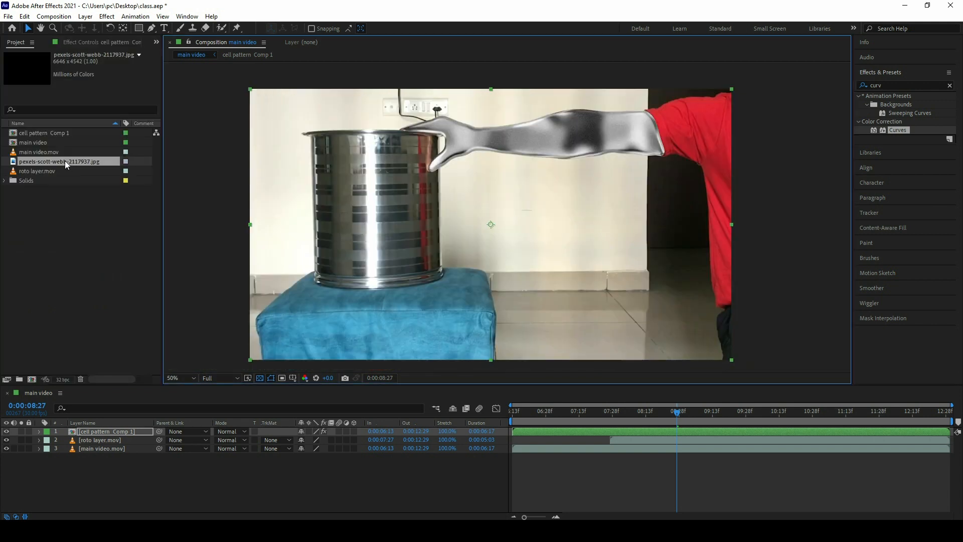
Step: Add the stone texture image above the cell pattern Comp 1 layer and move roto layer.mov above it, then select the texture layer
{"action": "left_click_drag", "start_coordinate": [64, 160], "coordinate": [111, 428]}
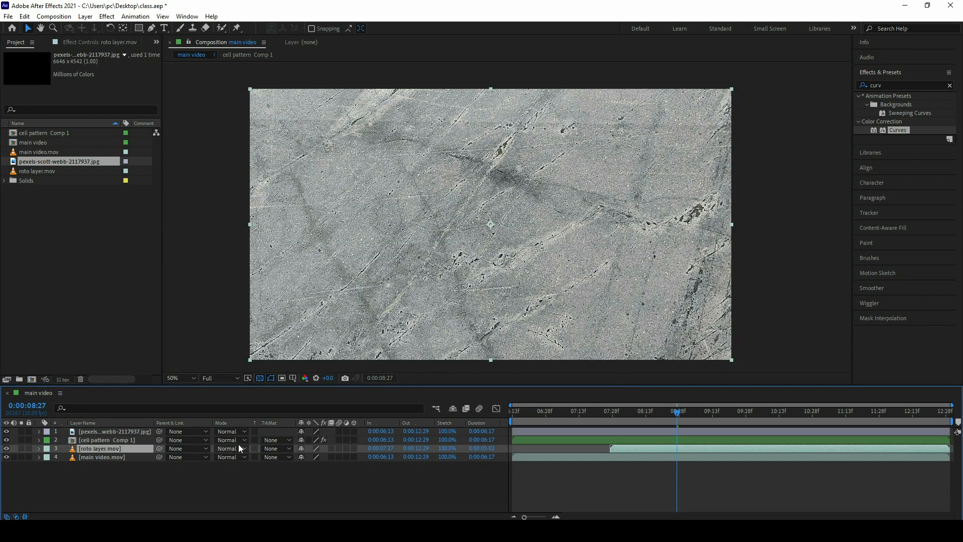
{"action": "left_click_drag", "start_coordinate": [151, 448], "coordinate": [116, 428]}
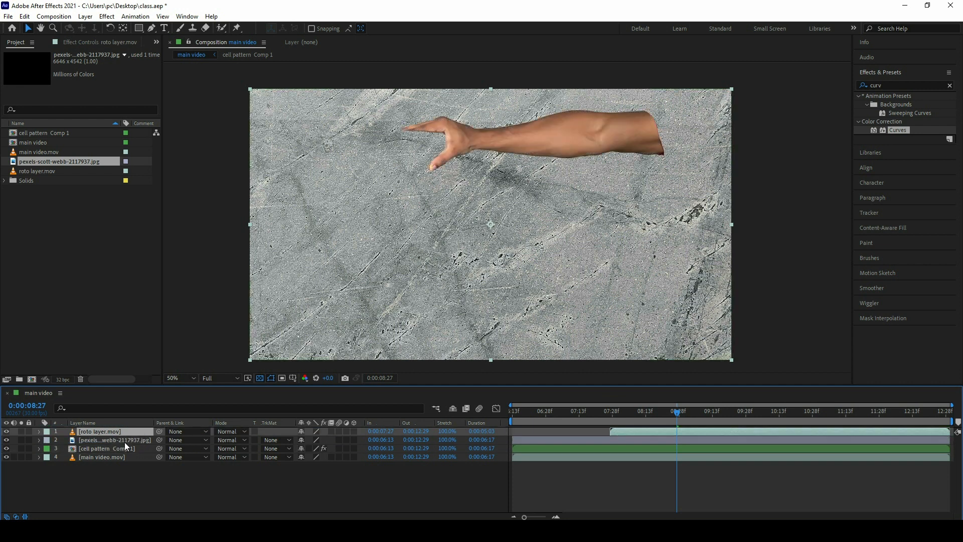
{"action": "left_click", "coordinate": [125, 440]}
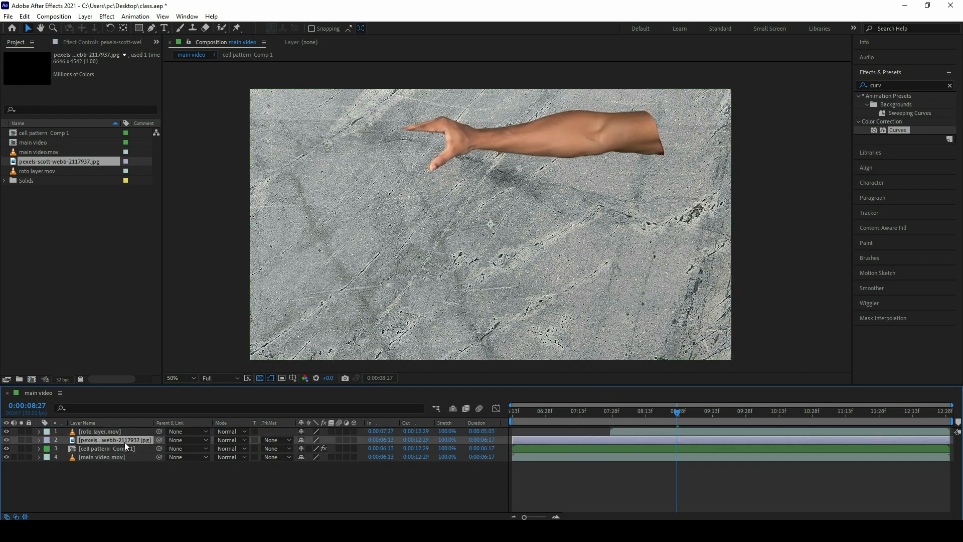
Step: Set the stone texture layer's track matte to Luma Matte using roto layer.mov
{"action": "left_click", "coordinate": [283, 441]}
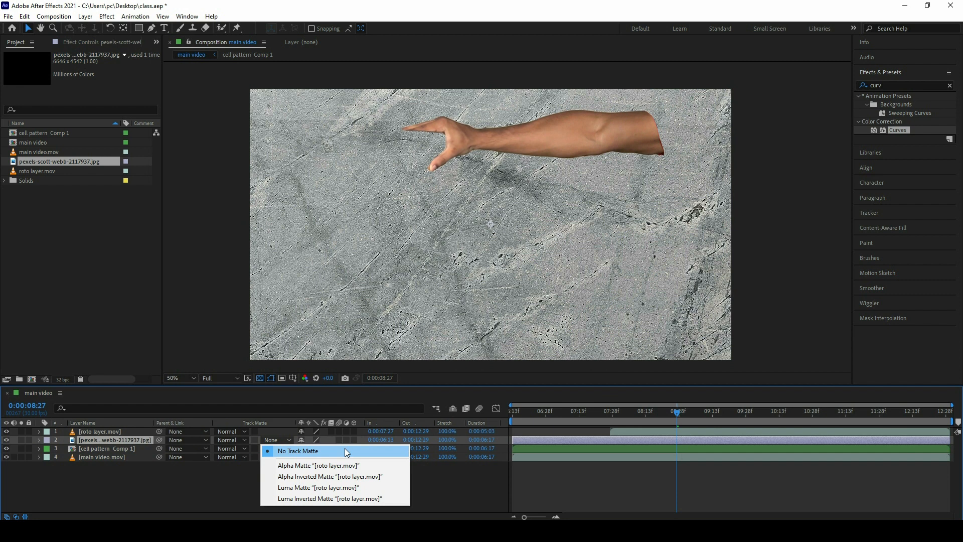
{"action": "right_click", "coordinate": [494, 420]}
{"action": "mouse_move", "coordinate": [533, 449]}
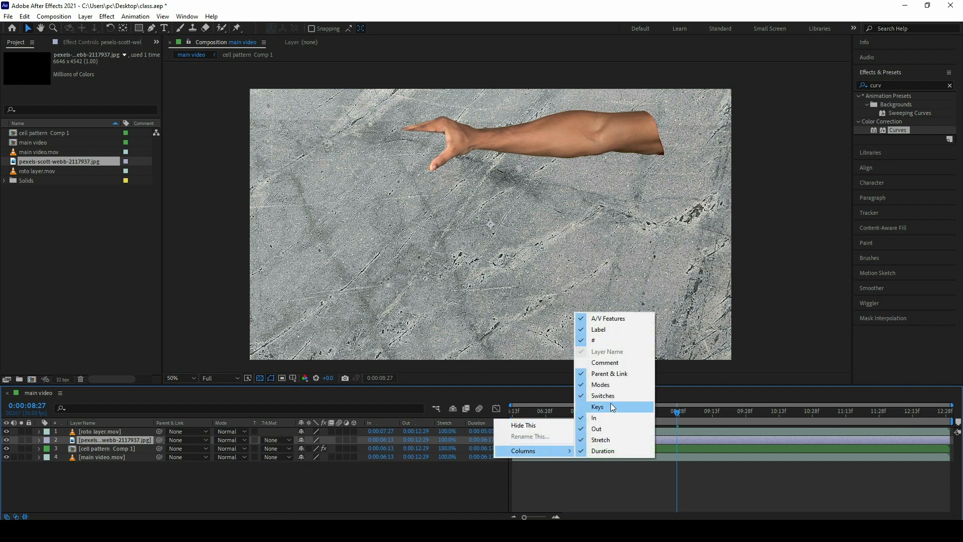
{"action": "left_click", "coordinate": [295, 432]}
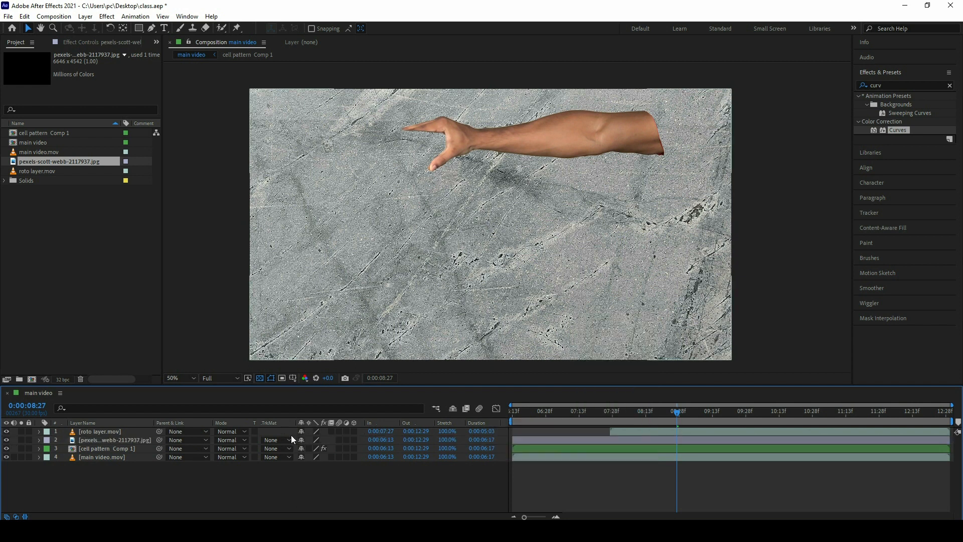
{"action": "left_click", "coordinate": [286, 439]}
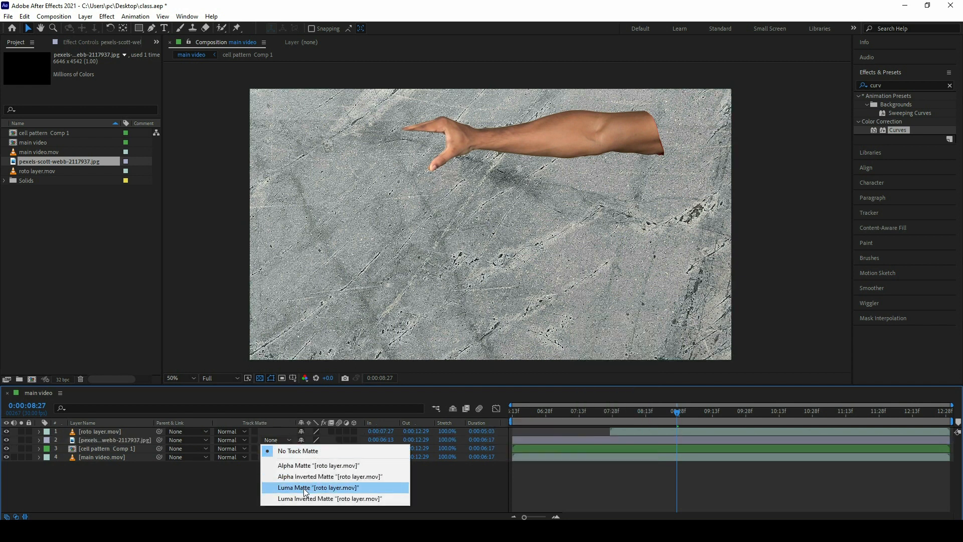
{"action": "left_click", "coordinate": [303, 489]}
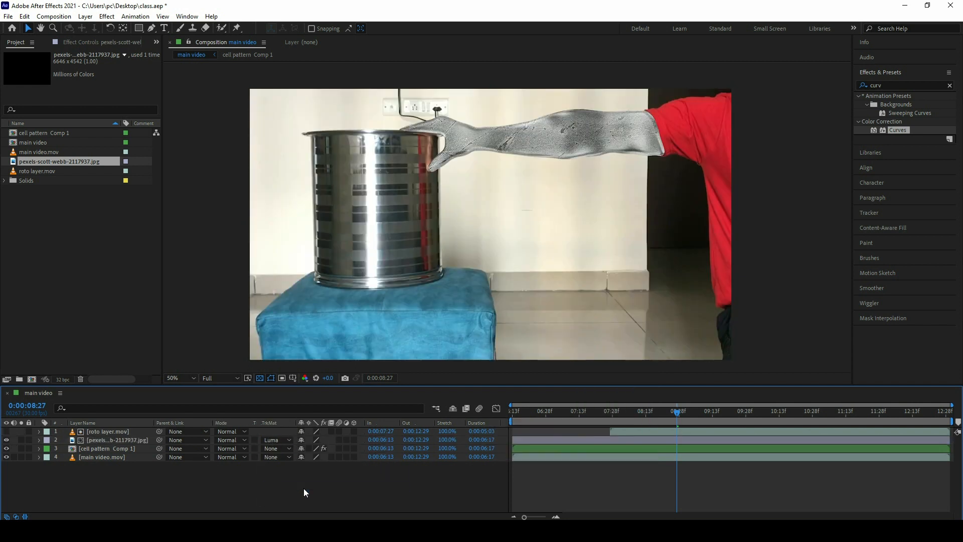
Step: Reveal the stone texture layer's opacity and set it to 50%
{"action": "key", "text": "z"}
{"action": "left_click", "coordinate": [576, 145]}
{"action": "left_click", "coordinate": [507, 215]}
{"action": "left_click_drag", "start_coordinate": [521, 197], "coordinate": [531, 214]}
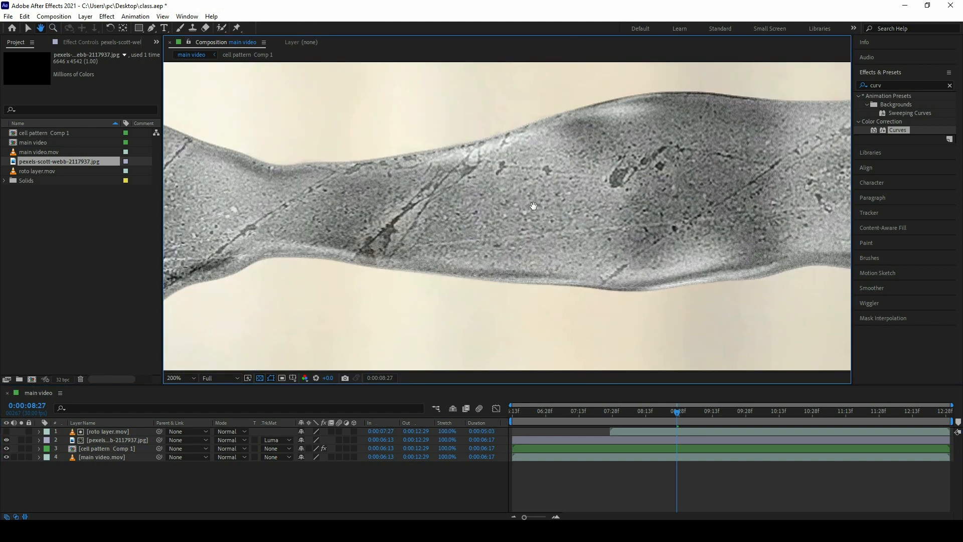
{"action": "left_click", "coordinate": [121, 441]}
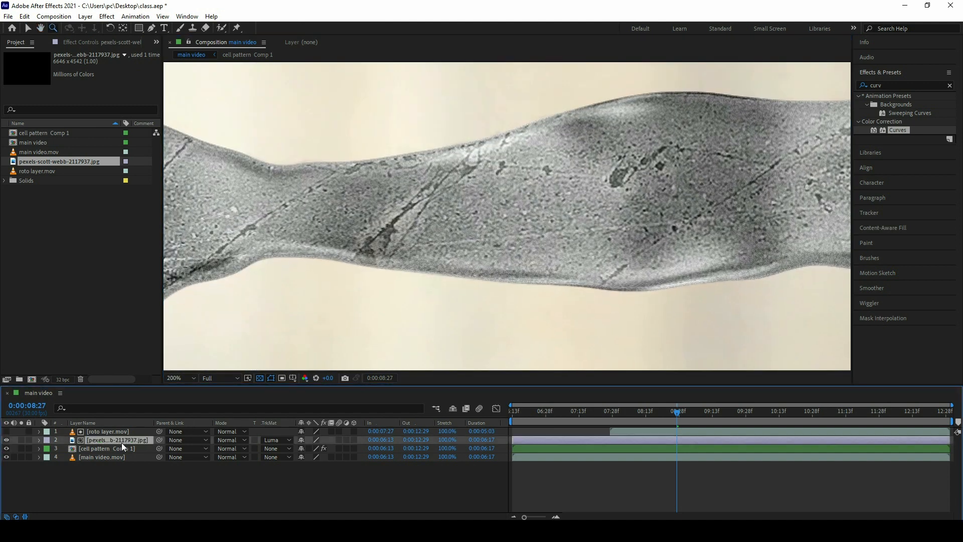
{"action": "key", "text": "t"}
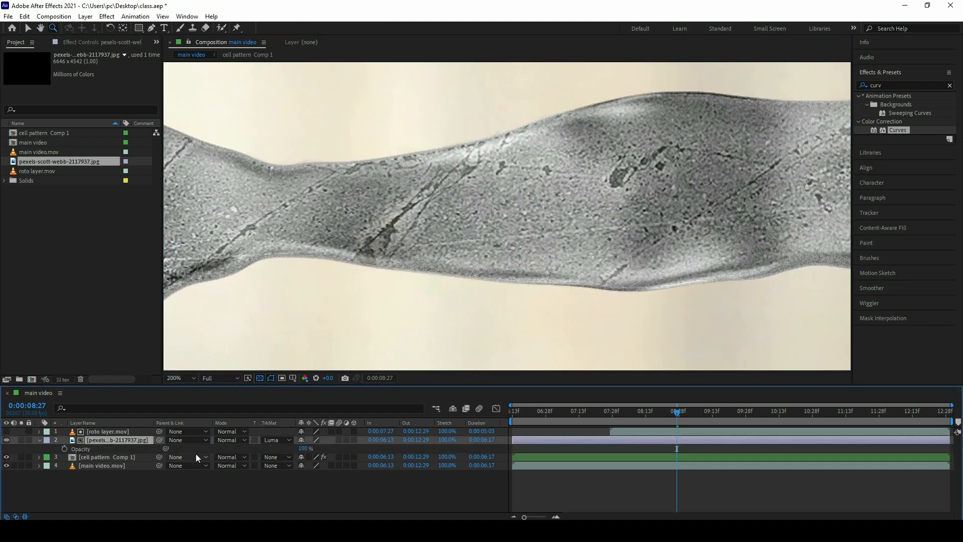
{"action": "left_click", "coordinate": [302, 448]}
{"action": "type", "text": "50"}
{"action": "key", "text": "Return"}
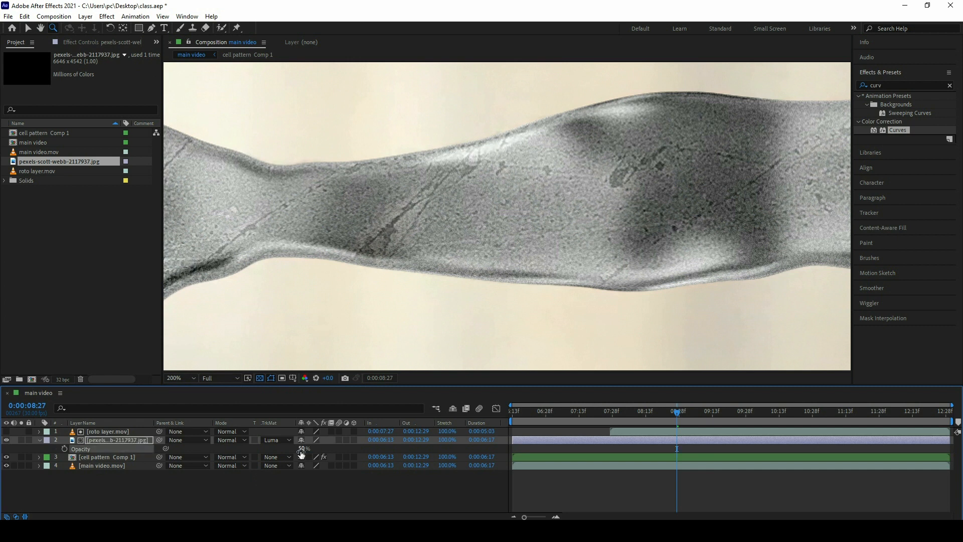
Step: Reduce the stone texture layer's opacity to 40%
{"action": "left_click", "coordinate": [515, 236], "text": "alt"}
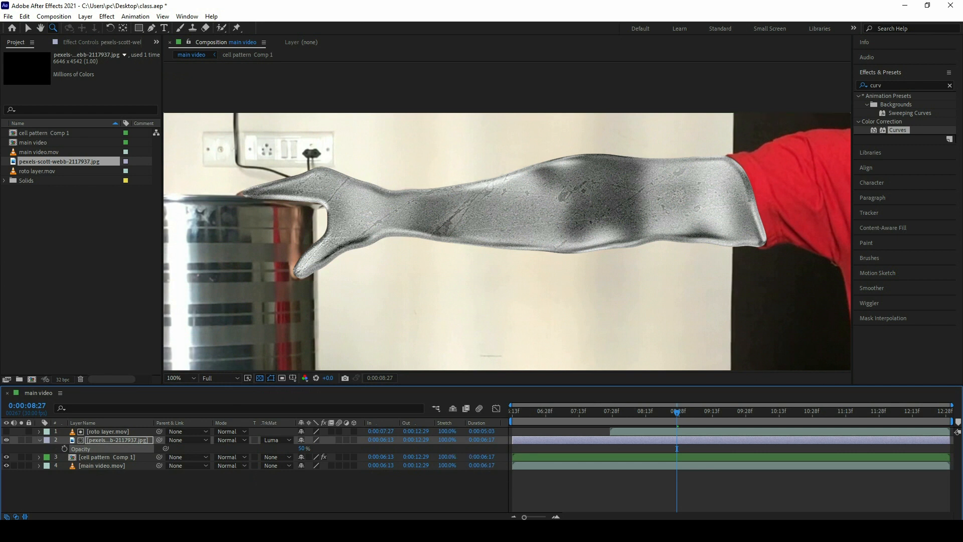
{"action": "left_click", "coordinate": [304, 449]}
{"action": "type", "text": "40"}
{"action": "key", "text": "Return"}
{"action": "scroll", "coordinate": [469, 221], "scroll_direction": "down", "scroll_amount": 1}
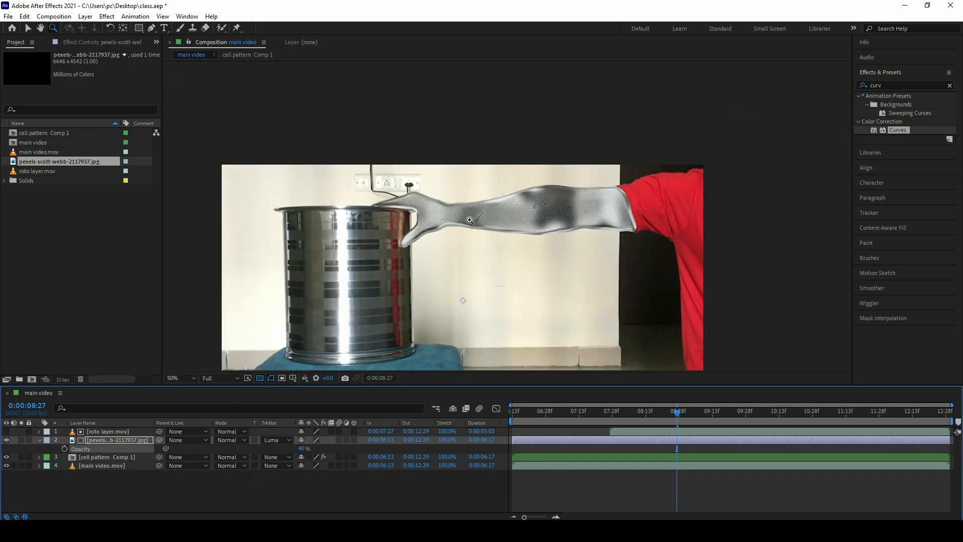
Step: Find the Linear Wipe effect and apply it to roto layer.mov
{"action": "left_click", "coordinate": [95, 433]}
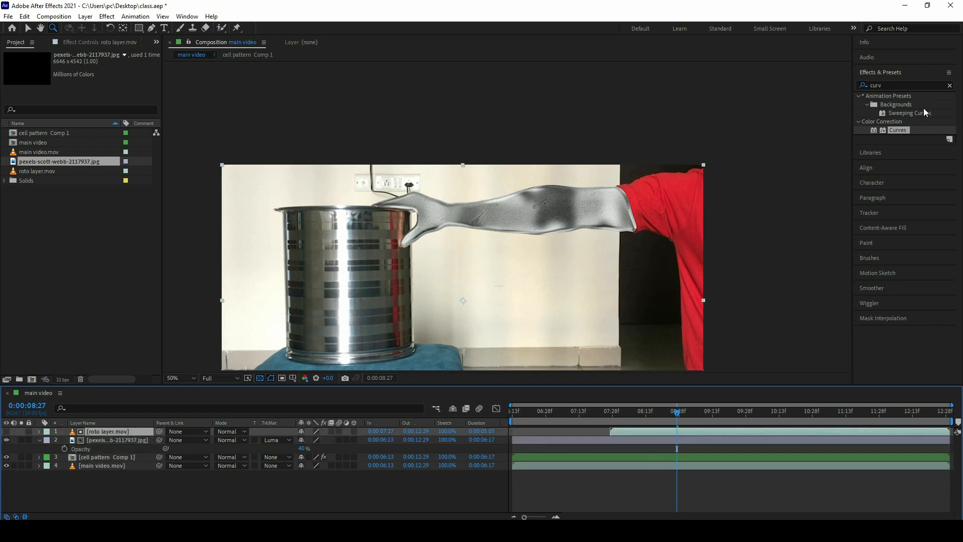
{"action": "left_click", "coordinate": [884, 85]}
{"action": "type", "text": "linea"}
{"action": "left_click_drag", "start_coordinate": [902, 113], "coordinate": [197, 433]}
Step: At 0:00:07:27, set the Linear Wipe angle to -90° and add a Transition Completion keyframe at 0%, revealing it in the timeline
{"action": "left_click_drag", "start_coordinate": [648, 412], "coordinate": [611, 415]}
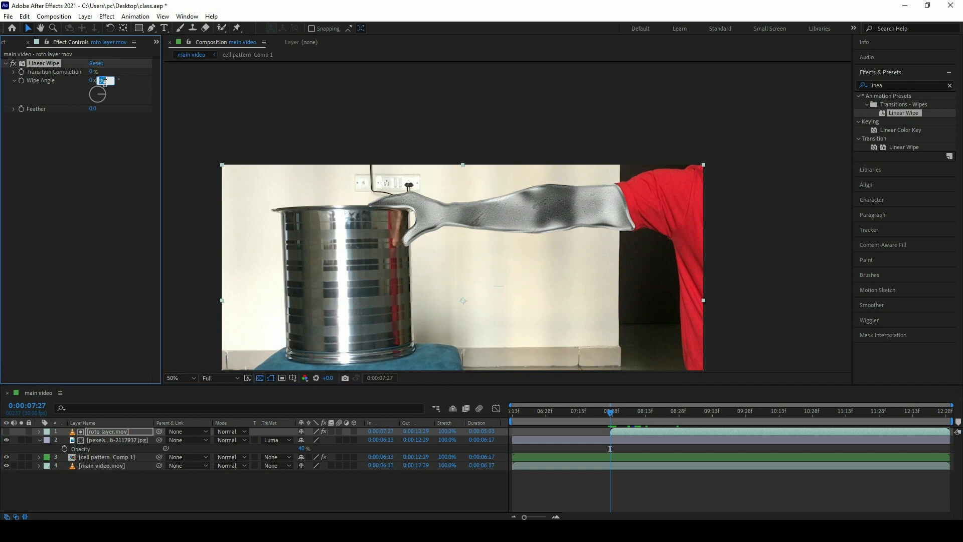
{"action": "key", "text": "Left"}
{"action": "type", "text": "-"}
{"action": "key", "text": "Return"}
{"action": "key", "text": "u"}
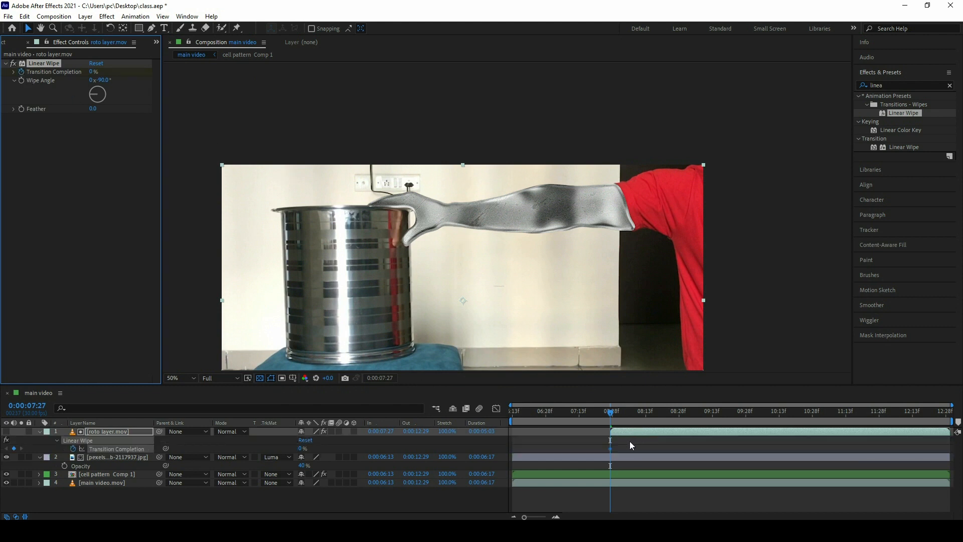
Step: Move the 0% Transition Completion keyframe to about 0:00:08:20, keyframe 100% at 0:00:07:27, and preview the wipe
{"action": "left_click", "coordinate": [630, 444]}
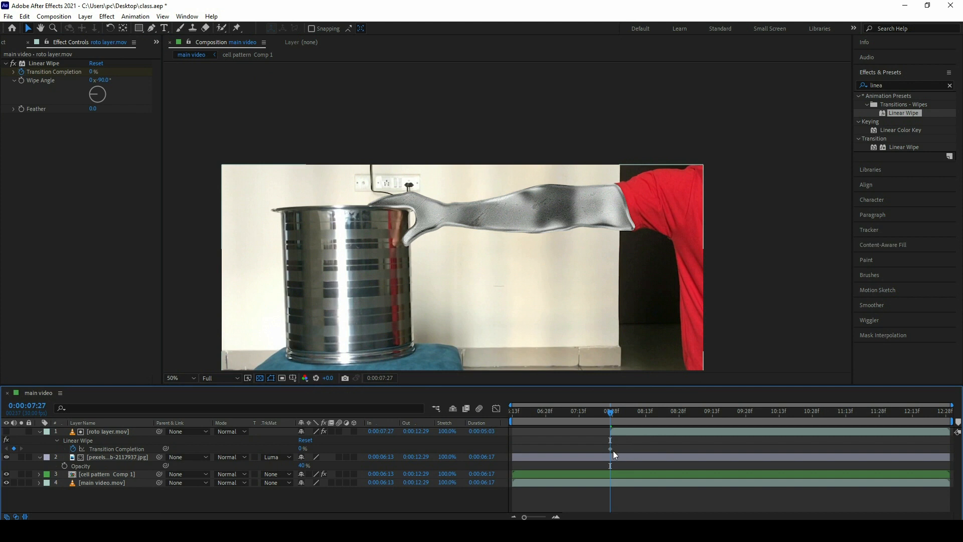
{"action": "left_click_drag", "start_coordinate": [609, 447], "coordinate": [662, 455]}
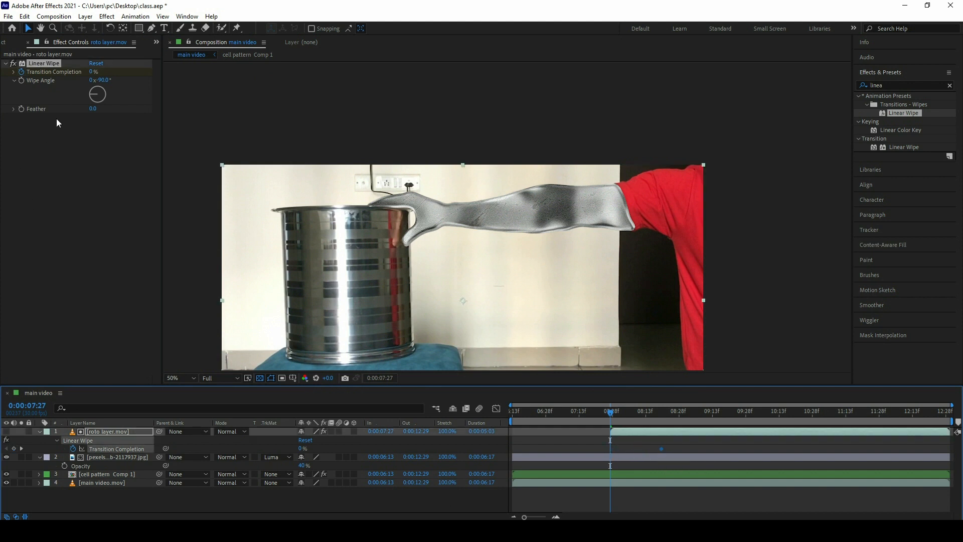
{"action": "left_click_drag", "start_coordinate": [93, 72], "coordinate": [136, 78]}
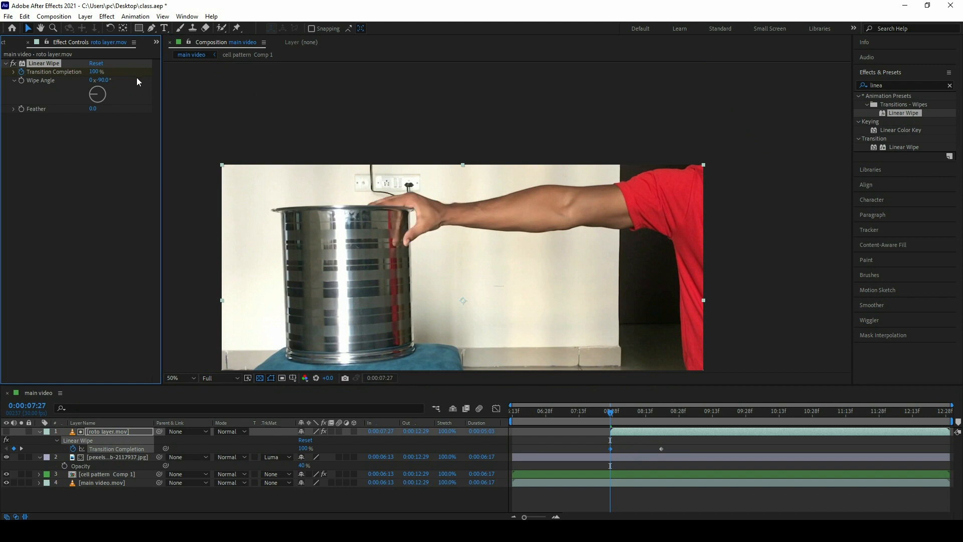
{"action": "key", "text": "space"}
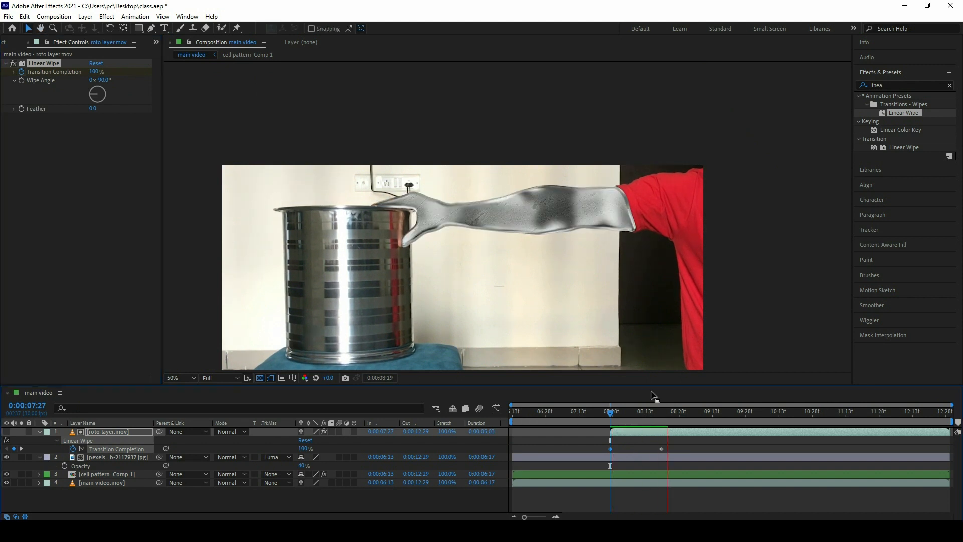
{"action": "key", "text": "space"}
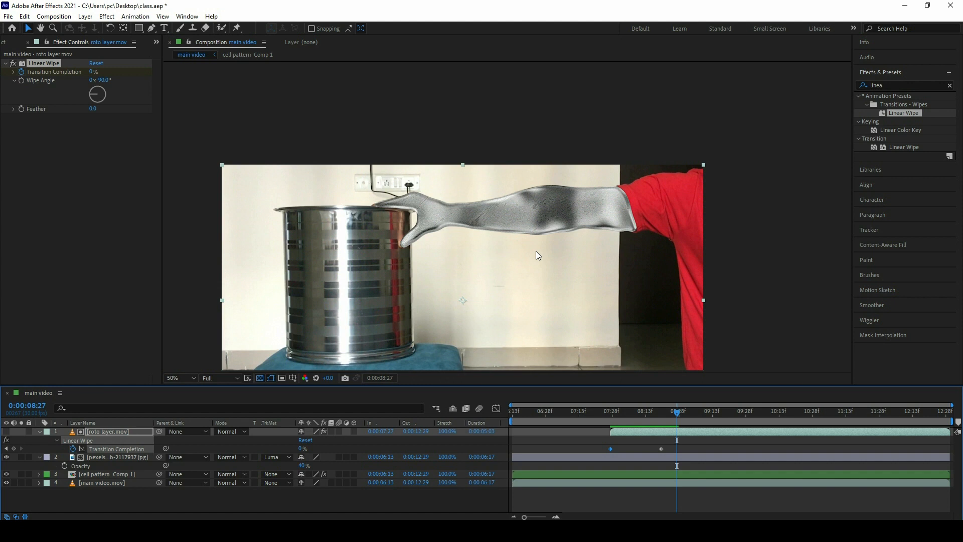
Step: Review the contents of cell pattern Comp 1 and its CC Blobbylize settings in the main video composition
{"action": "left_click", "coordinate": [101, 475]}
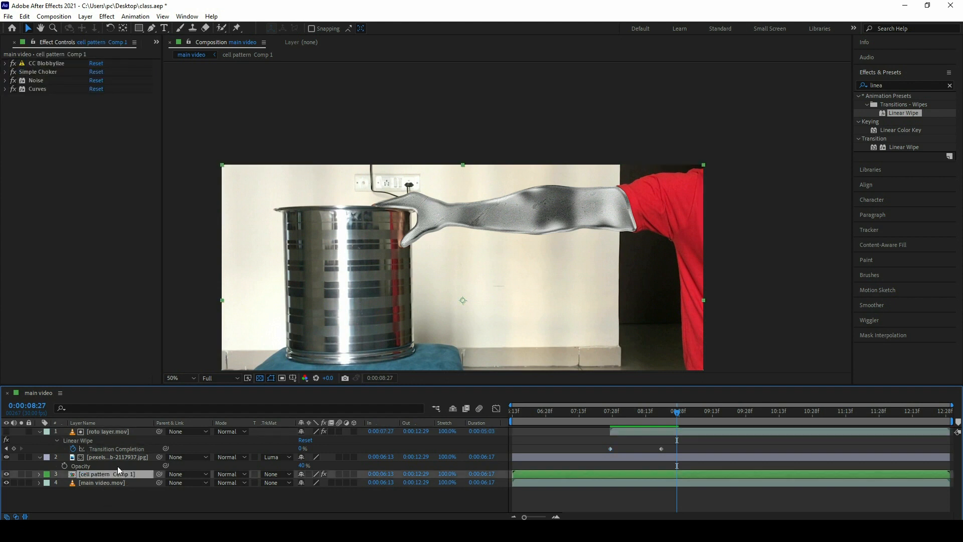
{"action": "double_click", "coordinate": [102, 475]}
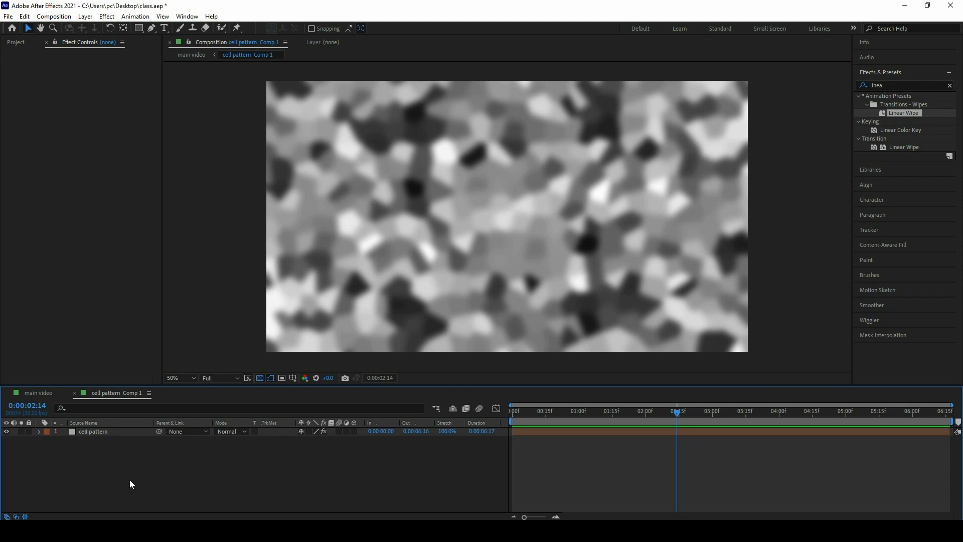
{"action": "left_click", "coordinate": [38, 392]}
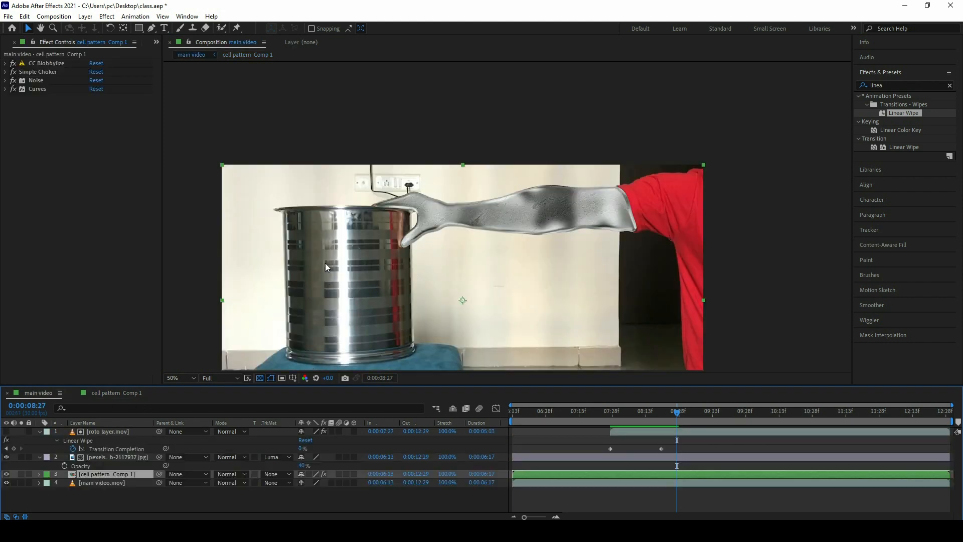
{"action": "left_click_drag", "start_coordinate": [490, 297], "coordinate": [499, 264]}
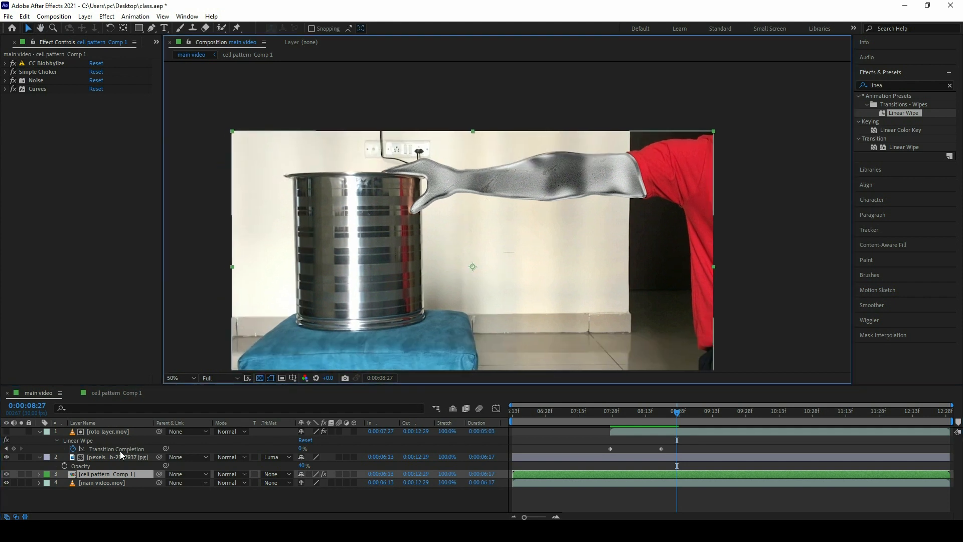
{"action": "left_click", "coordinate": [133, 459]}
{"action": "left_click", "coordinate": [116, 474]}
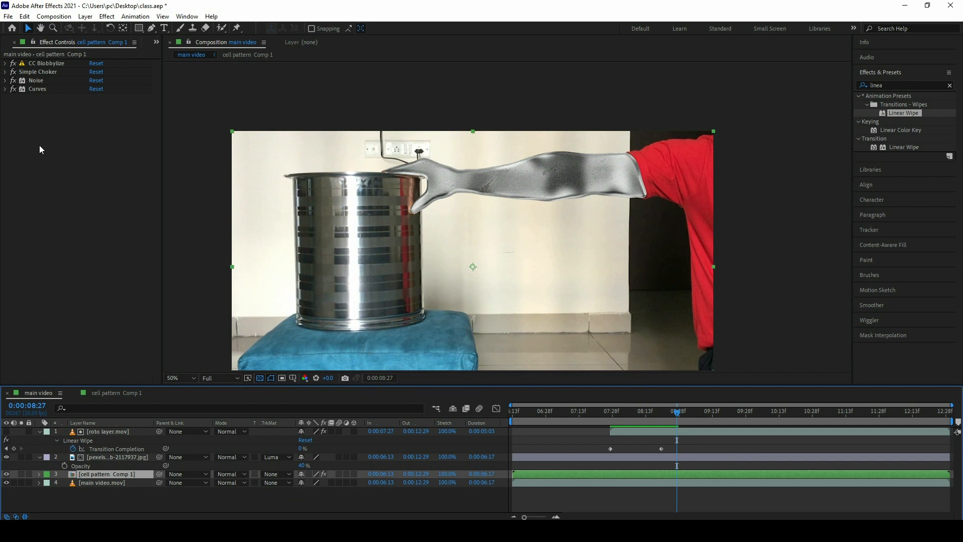
{"action": "left_click", "coordinate": [5, 64]}
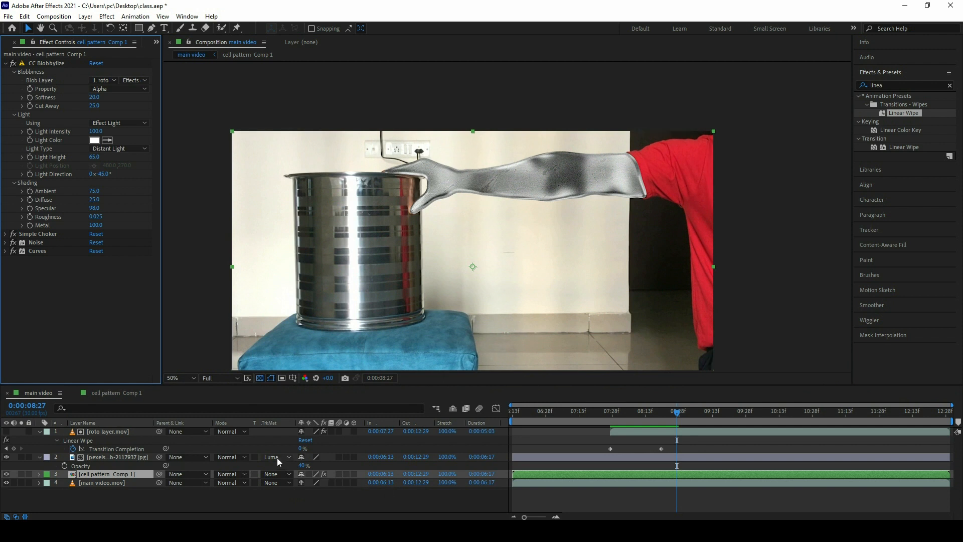
Step: Pre-compose all four layers into a new composition named "final comp", moving all attributes into it
{"action": "left_click_drag", "start_coordinate": [145, 498], "coordinate": [90, 432]}
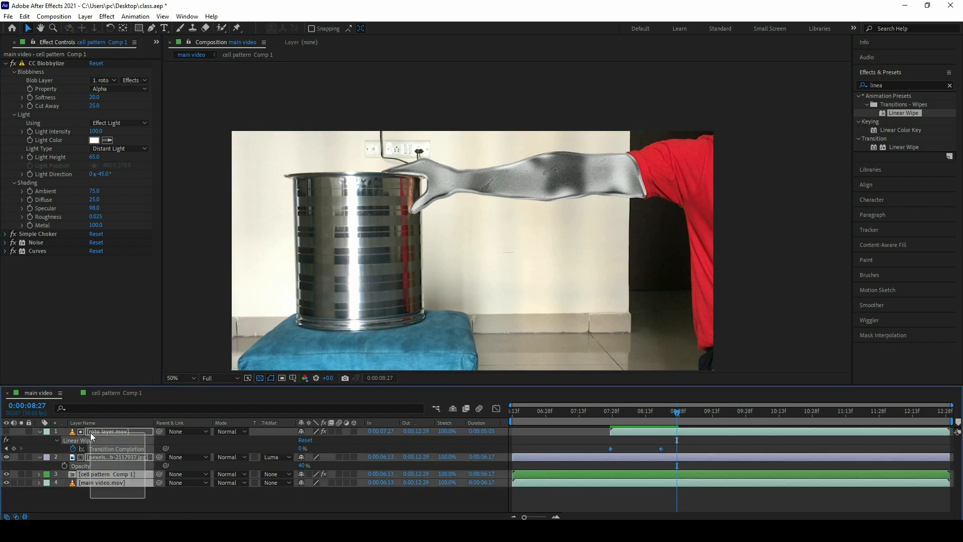
{"action": "right_click", "coordinate": [120, 434]}
{"action": "left_click", "coordinate": [152, 369]}
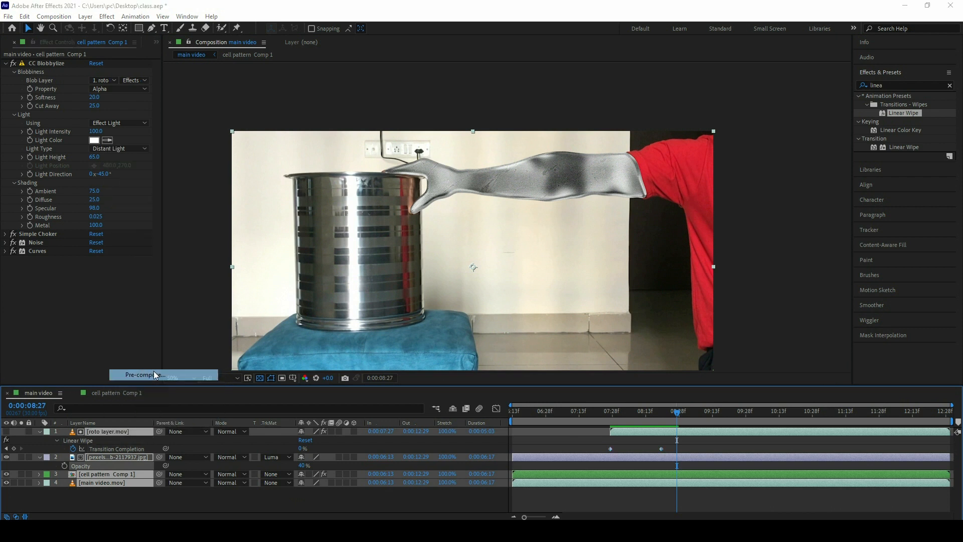
{"action": "type", "text": "final comp"}
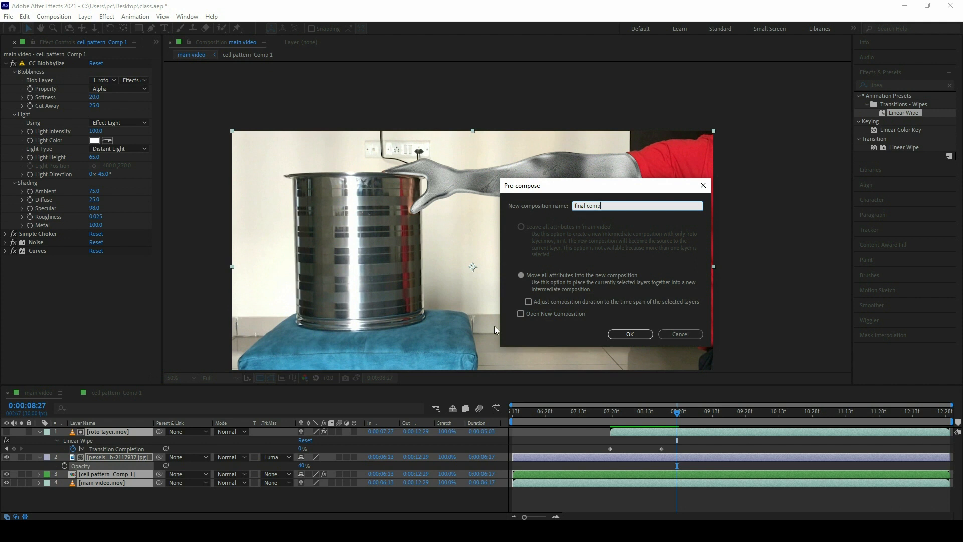
{"action": "left_click", "coordinate": [646, 334]}
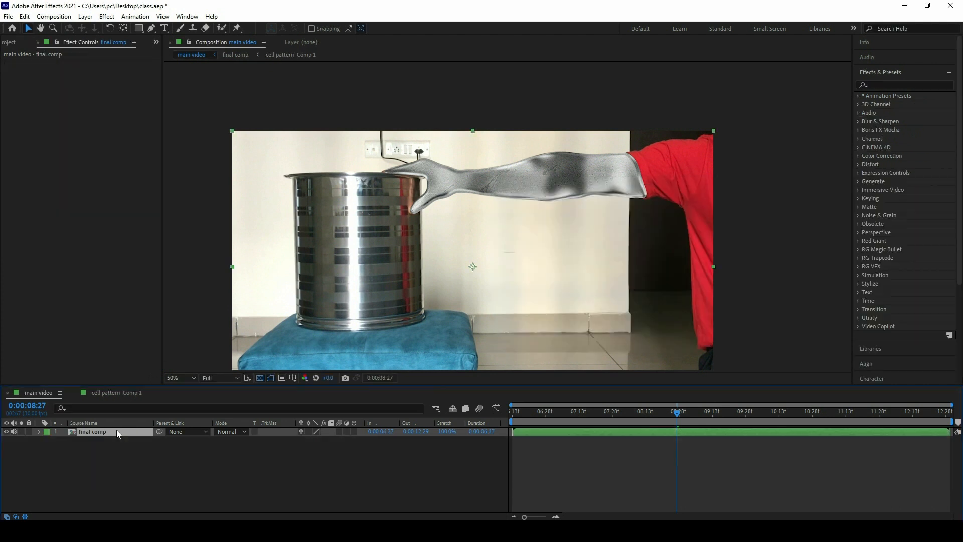
Step: Apply the Wiggle - position preset to the final comp layer and set its Wiggle Amount to 25 pixels
{"action": "left_click", "coordinate": [879, 91]}
{"action": "type", "text": "wiggle"}
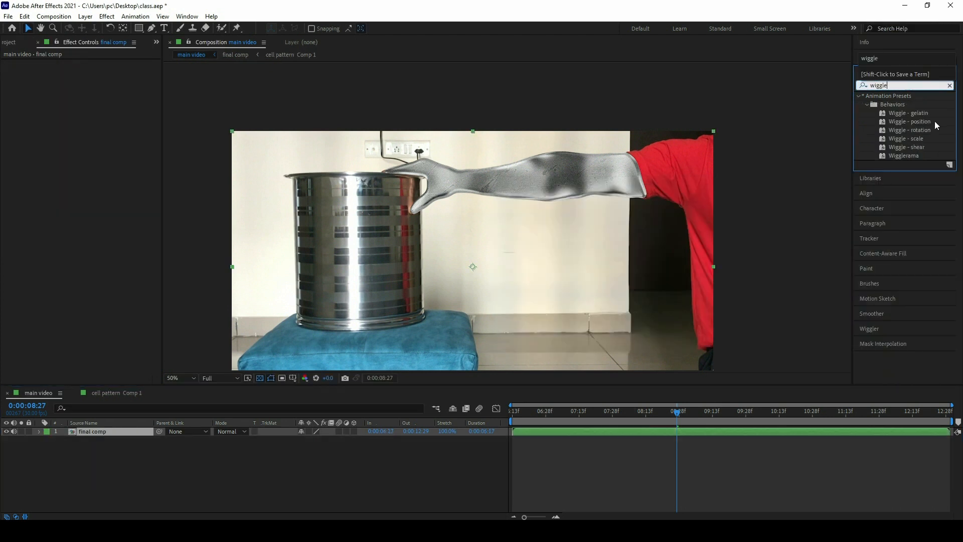
{"action": "left_click_drag", "start_coordinate": [921, 121], "coordinate": [95, 432]}
{"action": "left_click", "coordinate": [94, 81]}
{"action": "type", "text": "25"}
{"action": "key", "text": "Return"}
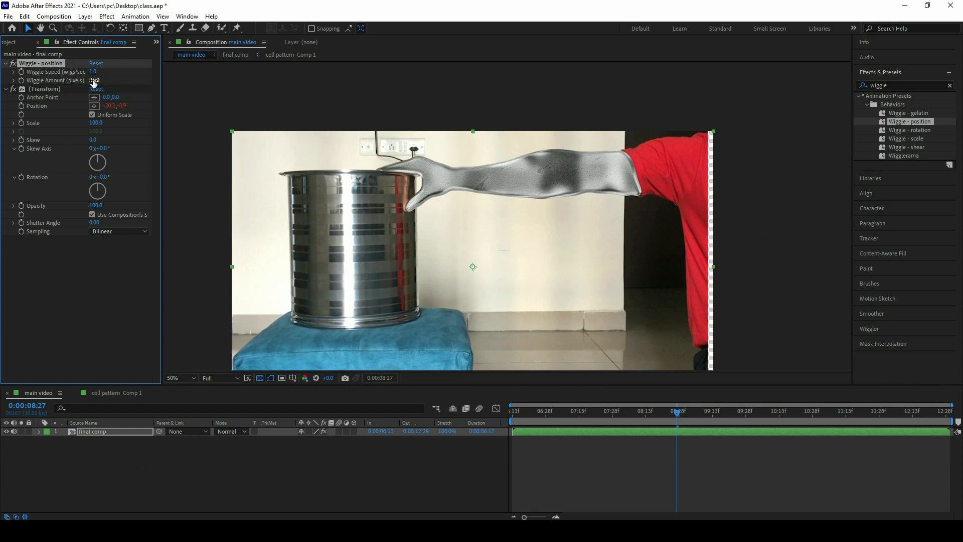
Step: Scale the final comp layer up to 111% to cover the exposed frame edges and check the frame at 0:00:07:12
{"action": "left_click", "coordinate": [95, 431]}
{"action": "key", "text": "s"}
{"action": "left_click_drag", "start_coordinate": [309, 440], "coordinate": [315, 440]}
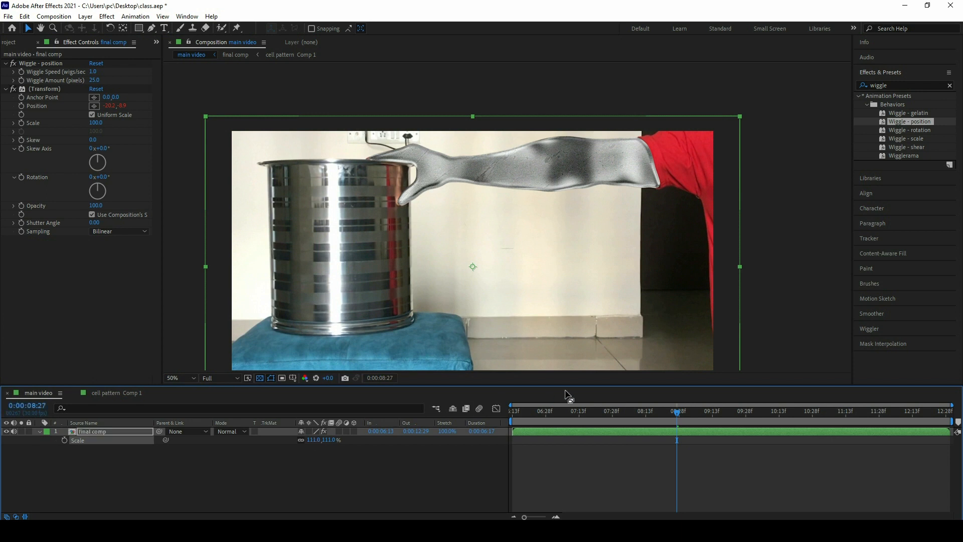
{"action": "left_click_drag", "start_coordinate": [657, 419], "coordinate": [576, 416]}
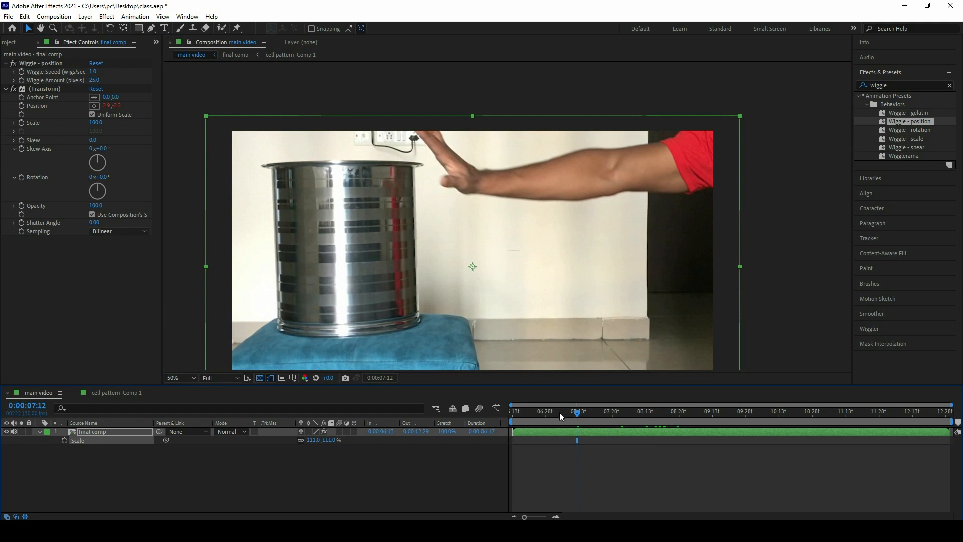